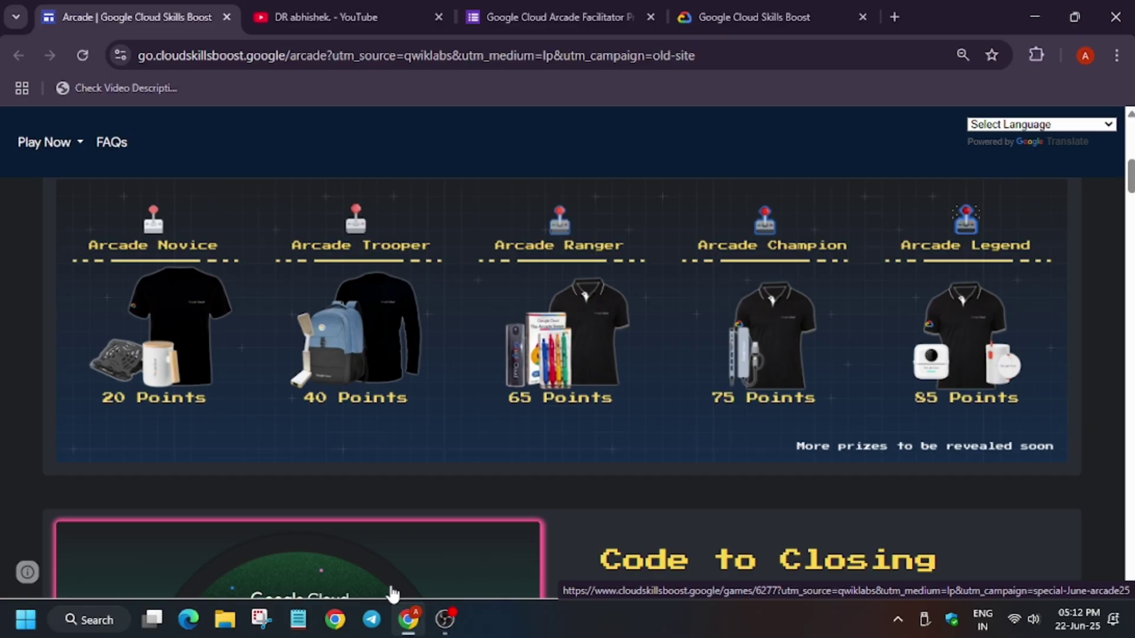
Step: Scroll through the Arcade prize tiers, then switch to the YouTube channel's latest videos
scroll(761, 459, "down", 3)
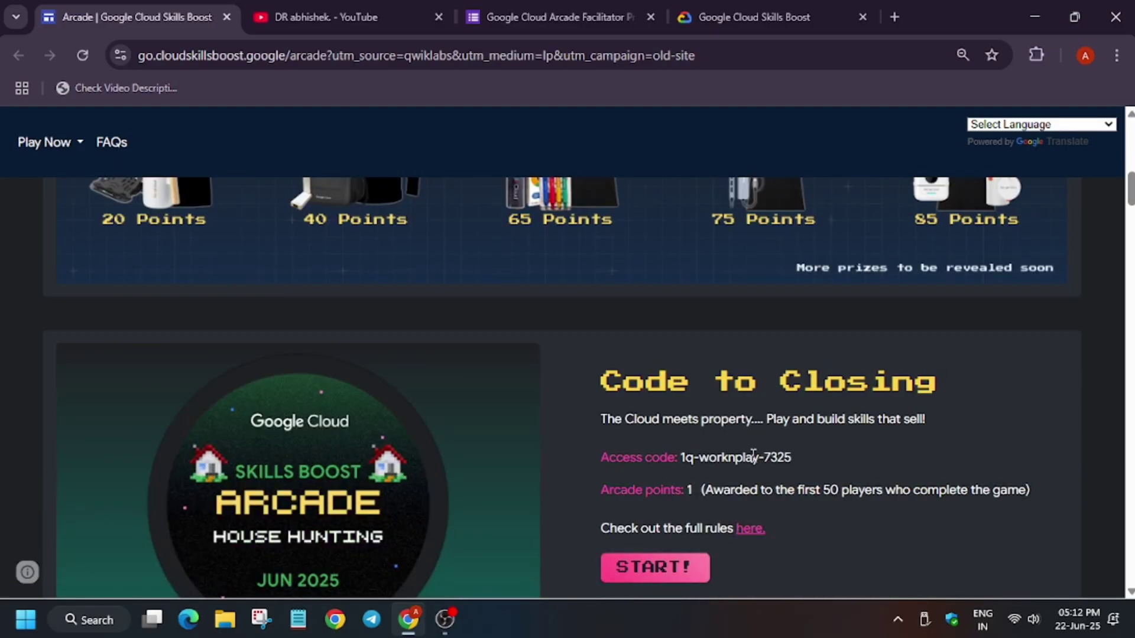
scroll(758, 459, "up", 4)
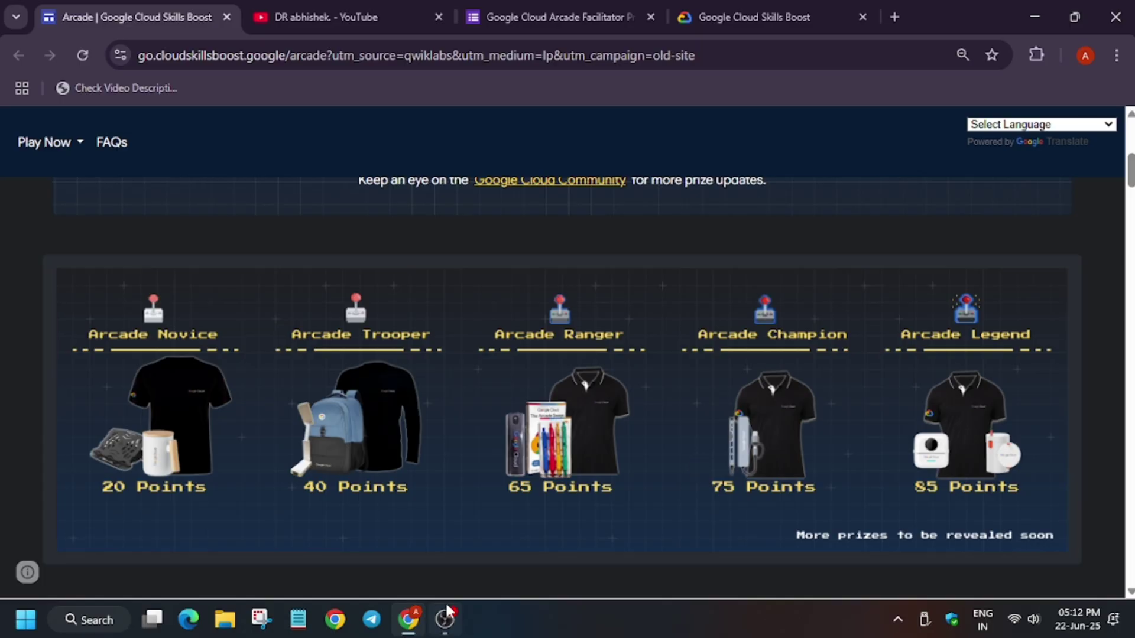
left_click(356, 12)
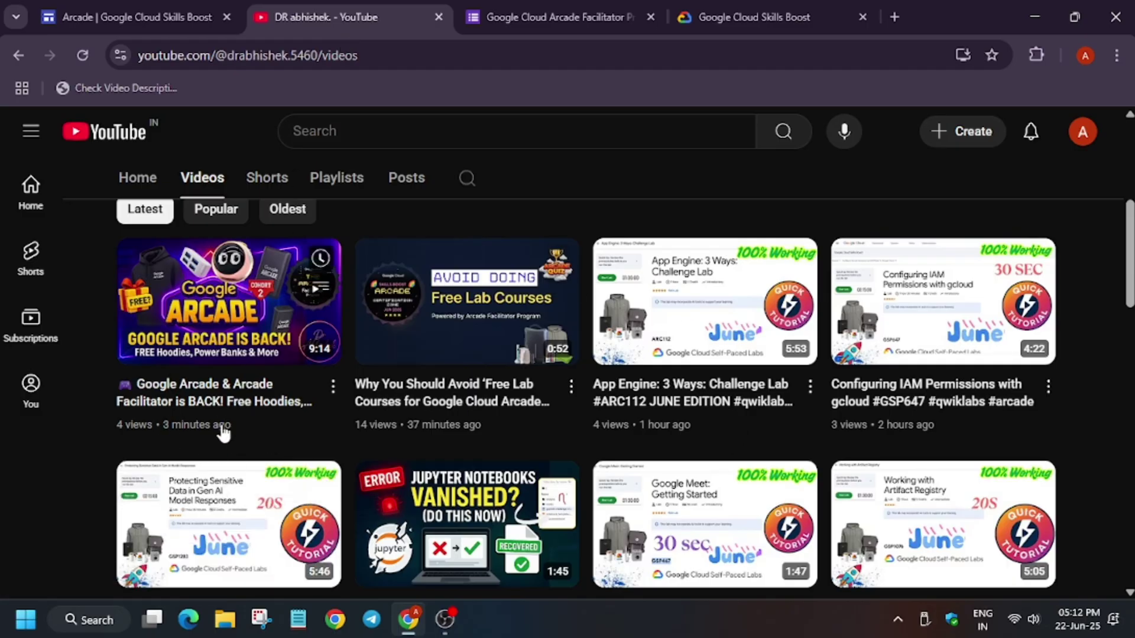
mouse_move(558, 17)
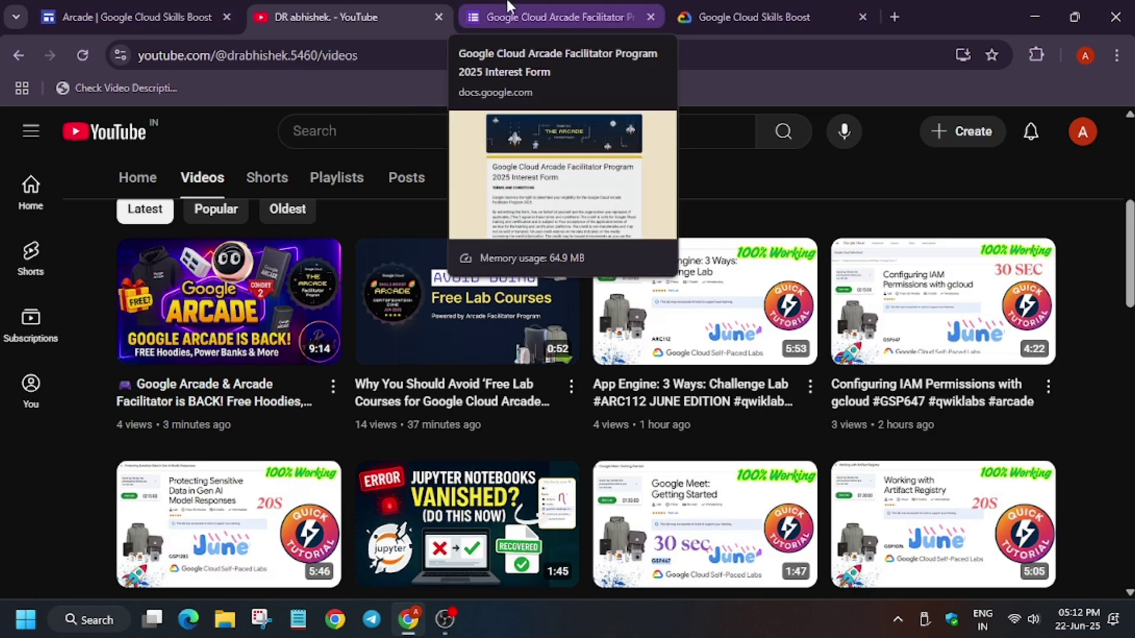
Step: Bring up the Arcade Facilitator interest form and select its footer terms text
left_click(509, 7)
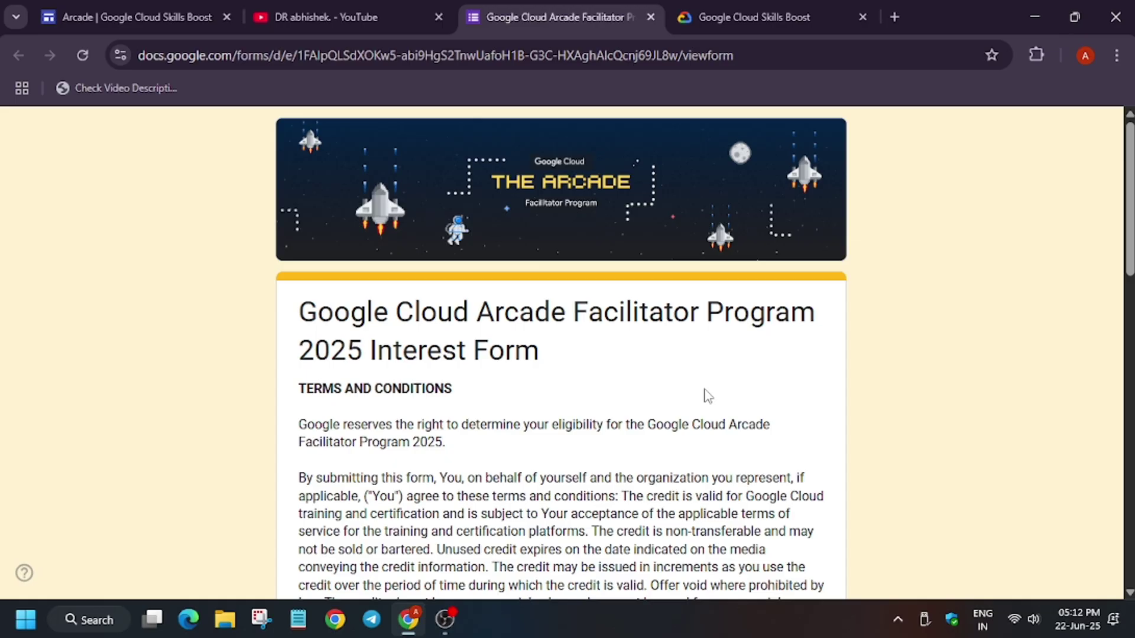
scroll(886, 385, "down", 10)
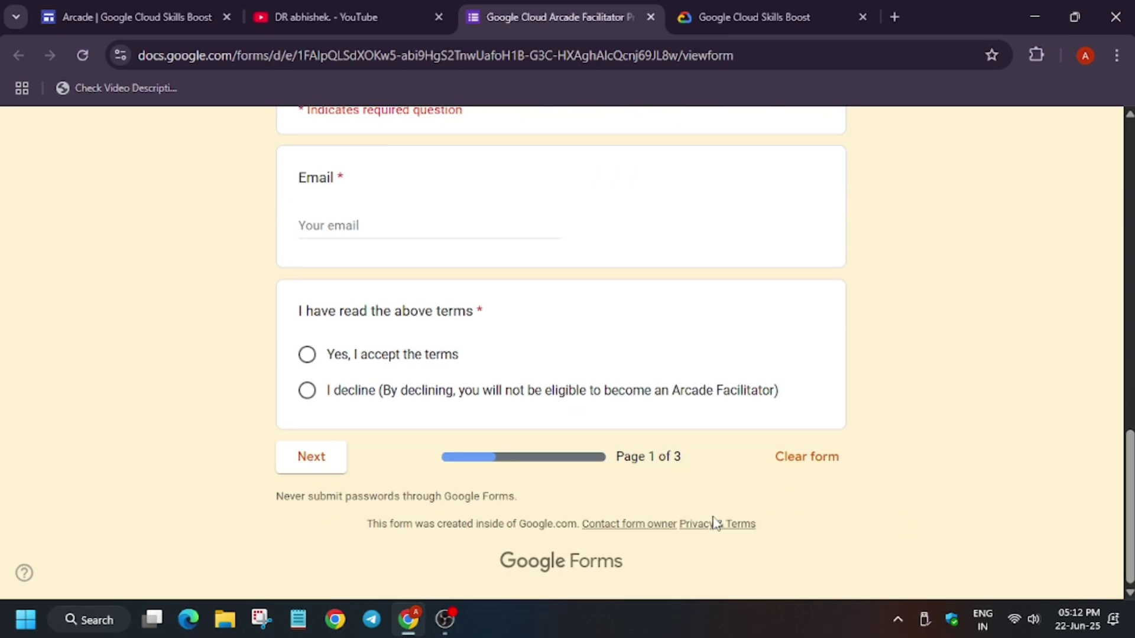
left_click_drag(368, 524, 578, 529)
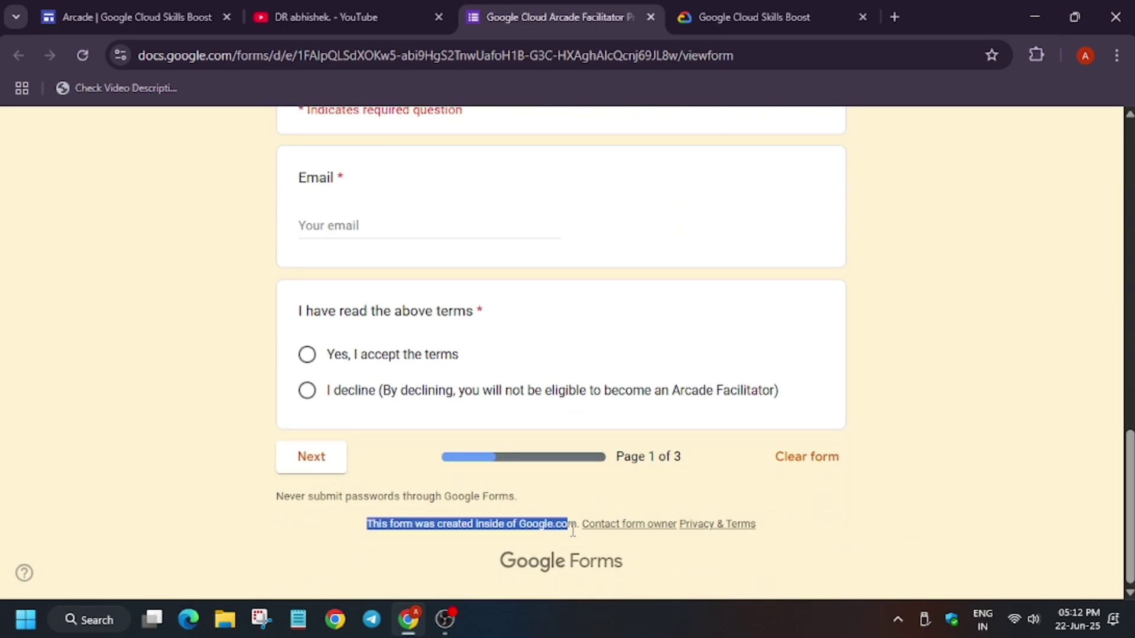
triple_click(512, 524)
triple_click(512, 525)
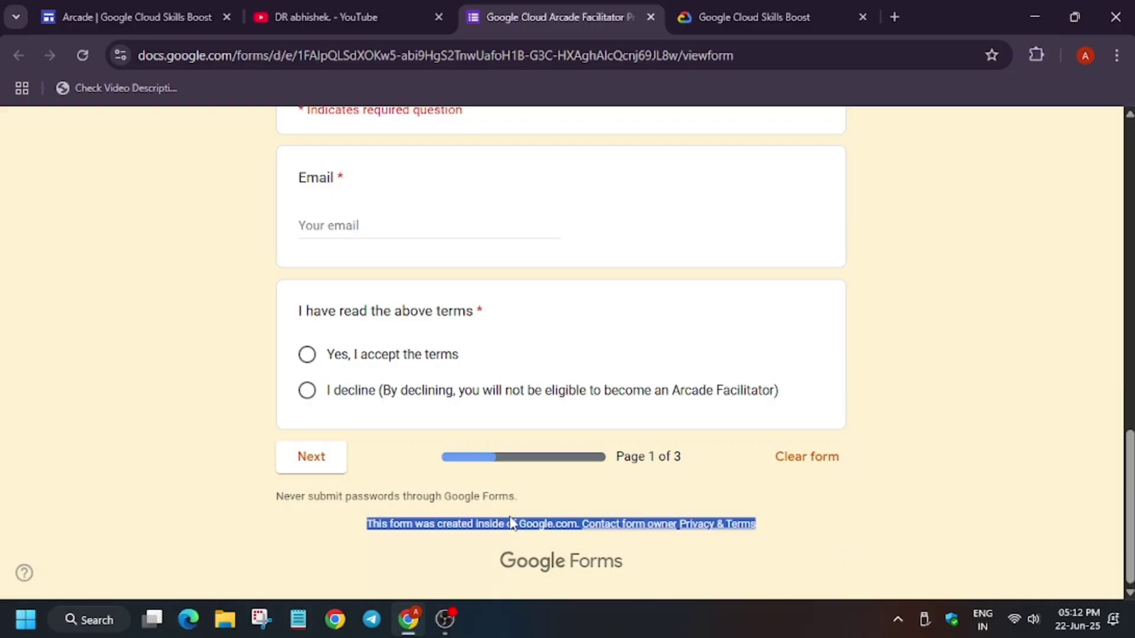
scroll(512, 524, "up", 2)
scroll(509, 520, "down", 2)
left_click(368, 528)
triple_click(368, 528)
left_click(368, 527)
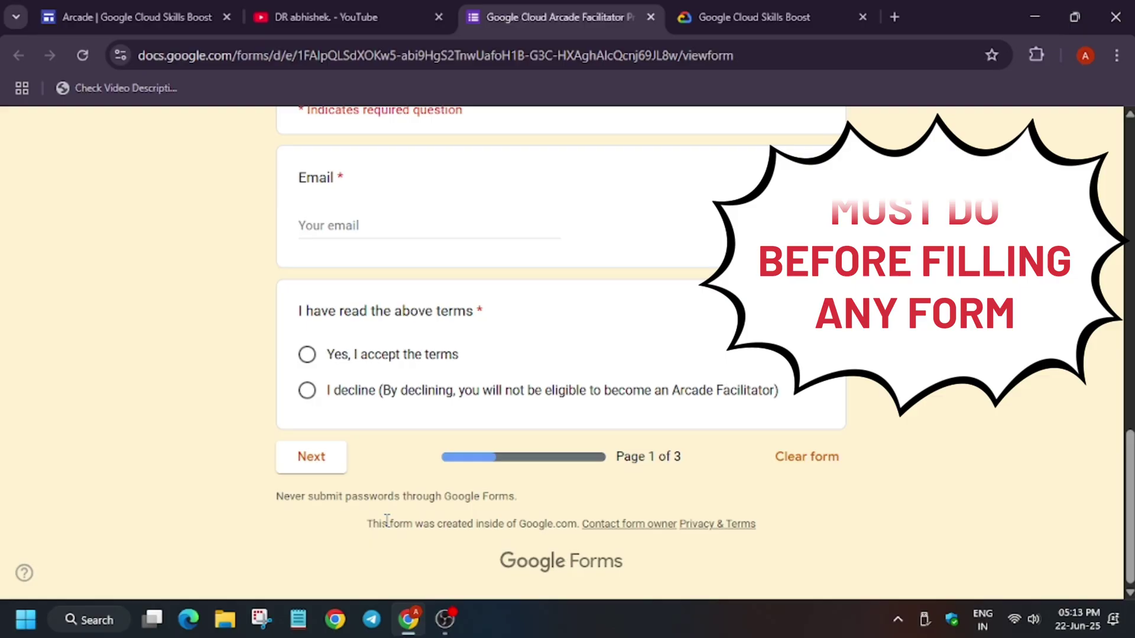
triple_click(382, 522)
Step: Highlight the form's signed-in account email, then go to the Skills Boost home page
scroll(382, 522, "up", 10)
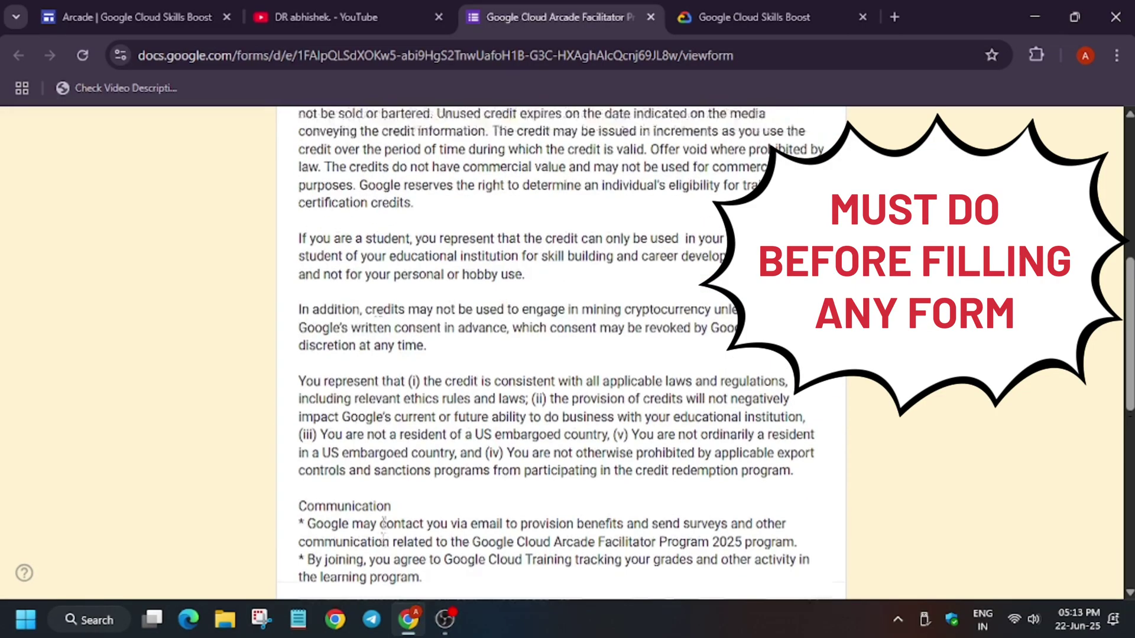
scroll(390, 523, "up", 8)
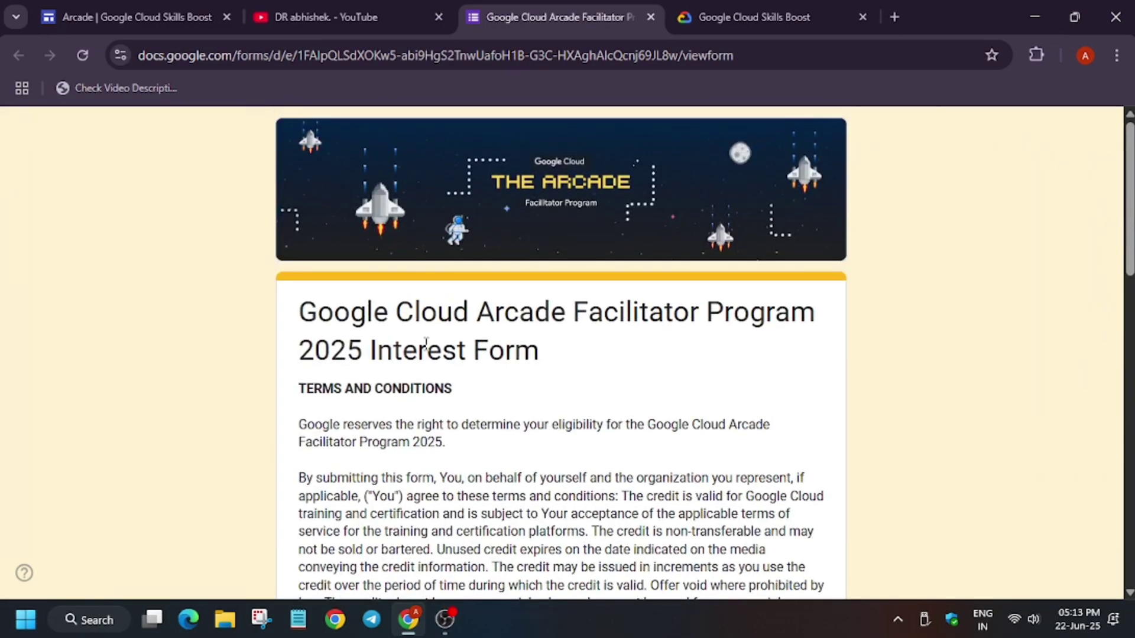
scroll(441, 349, "down", 1)
scroll(450, 354, "down", 5)
scroll(460, 373, "down", 4)
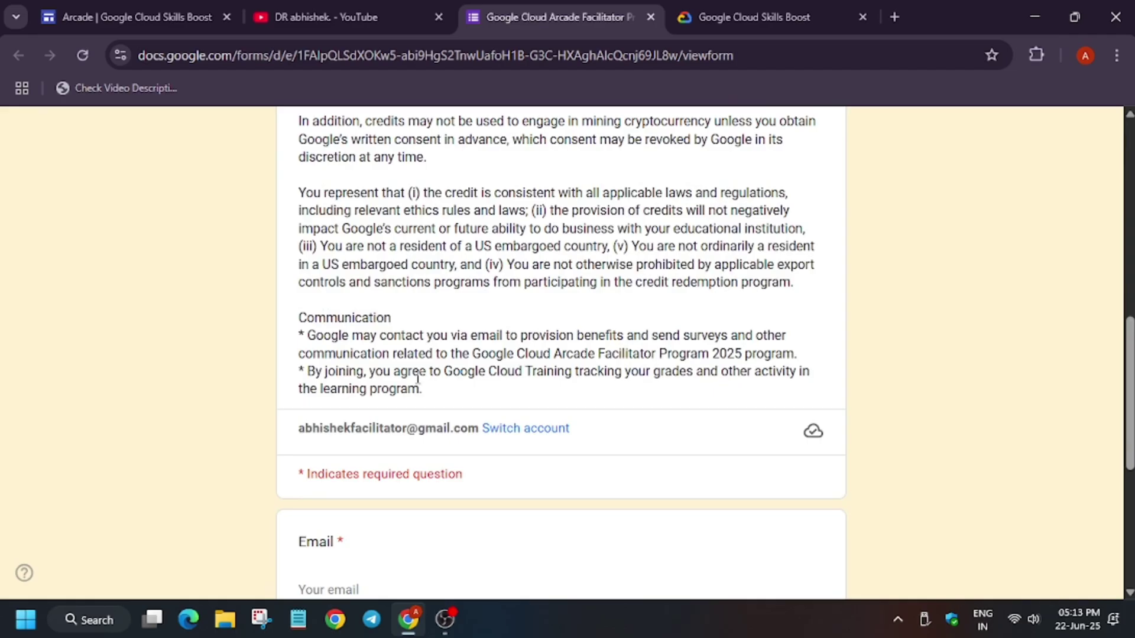
left_click_drag(294, 438, 479, 431)
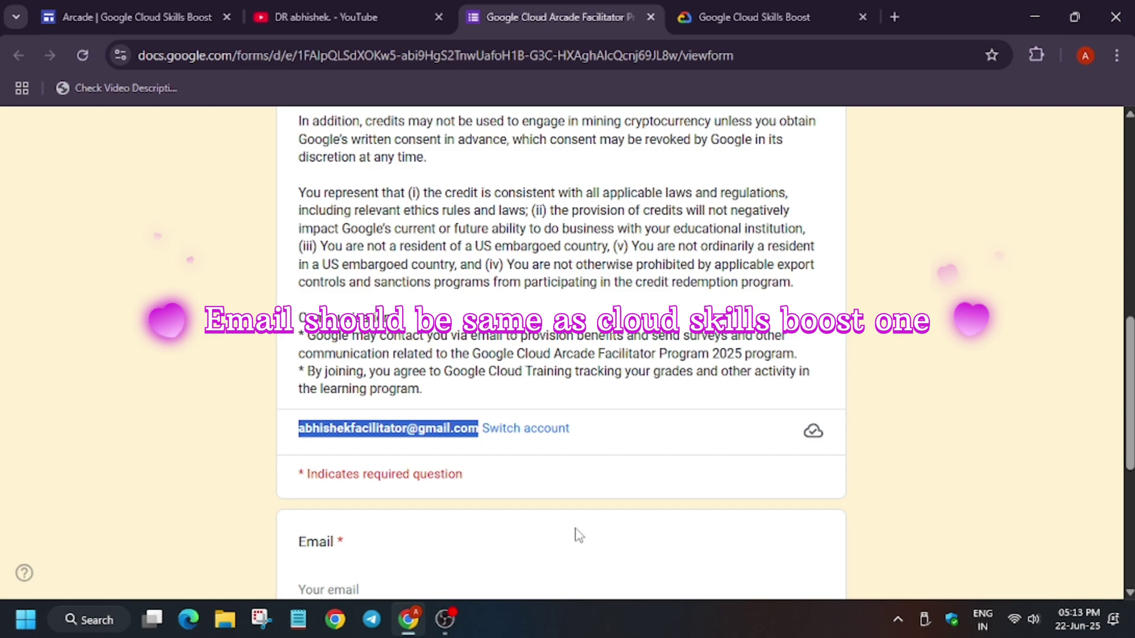
left_click(768, 8)
Step: Dismiss the Google prompt and sign in to Skills Boost with the Google account
left_click(1071, 148)
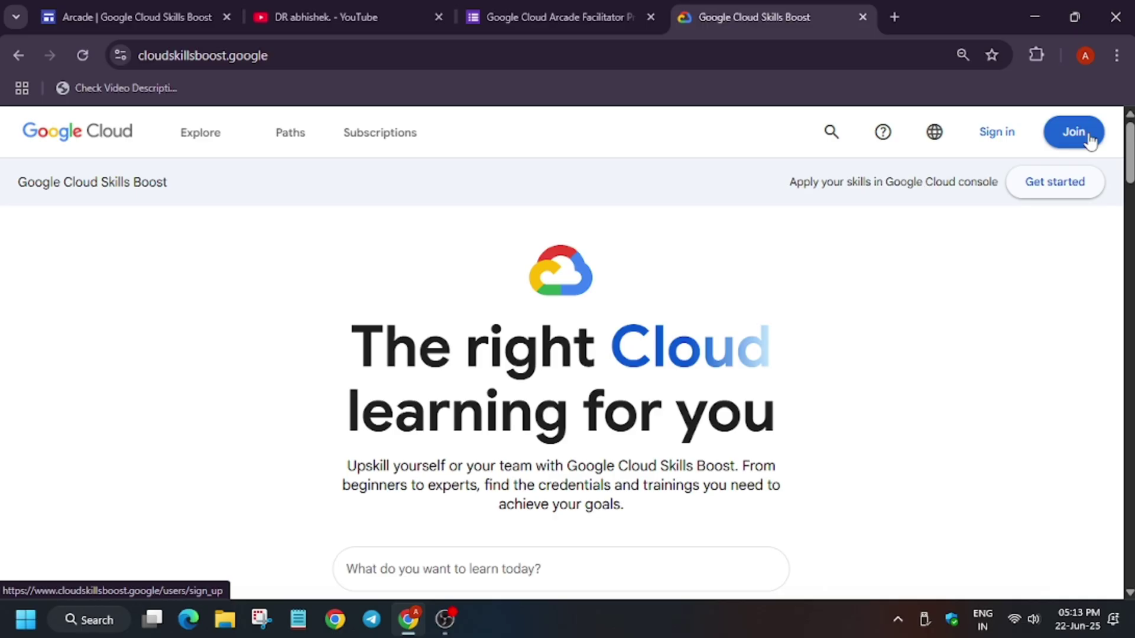
left_click(1089, 140)
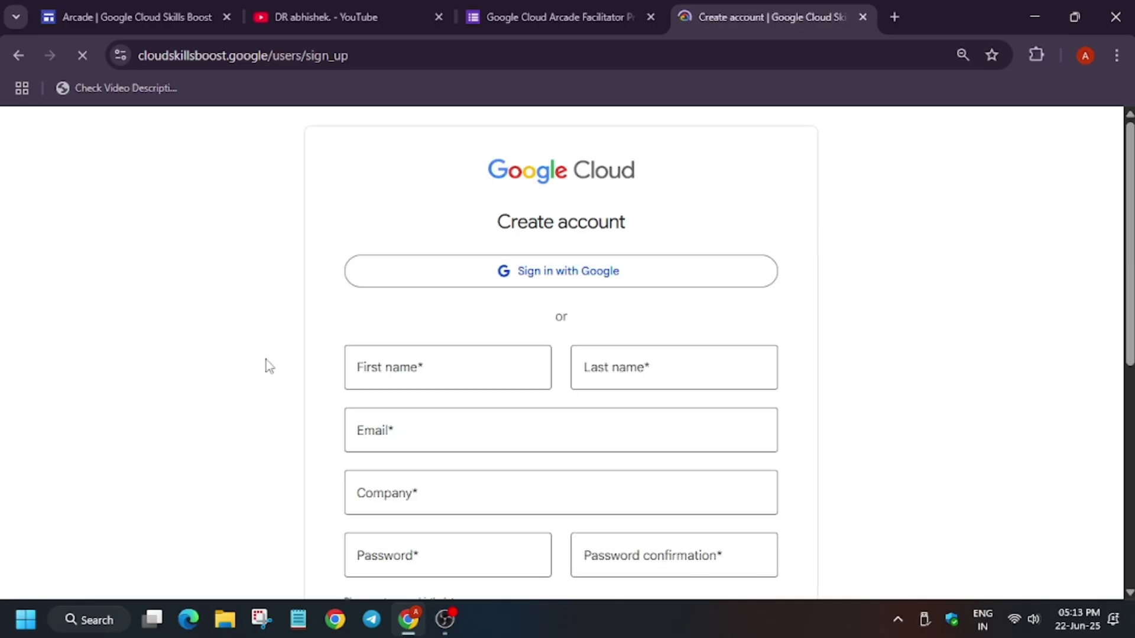
scroll(264, 366, "down", 5)
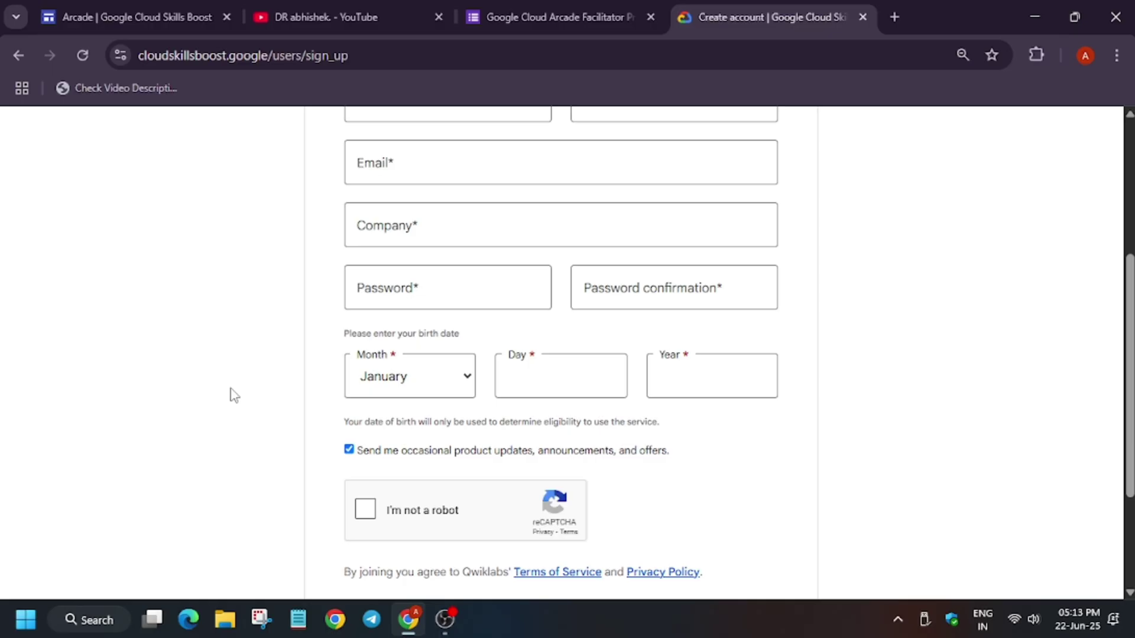
scroll(235, 395, "down", 3)
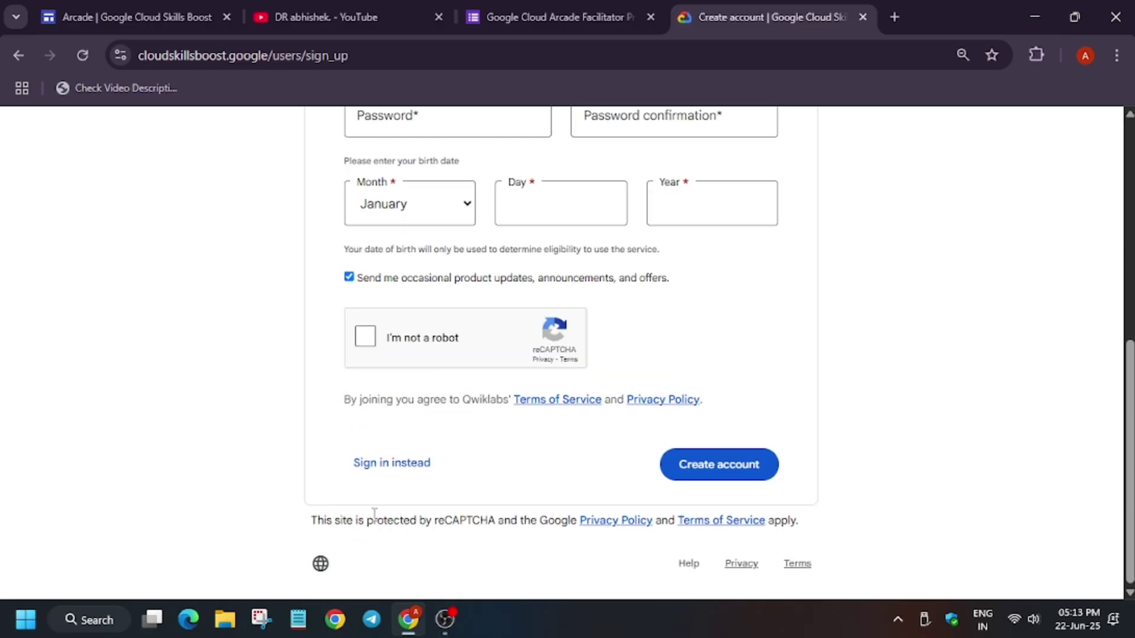
left_click(372, 467)
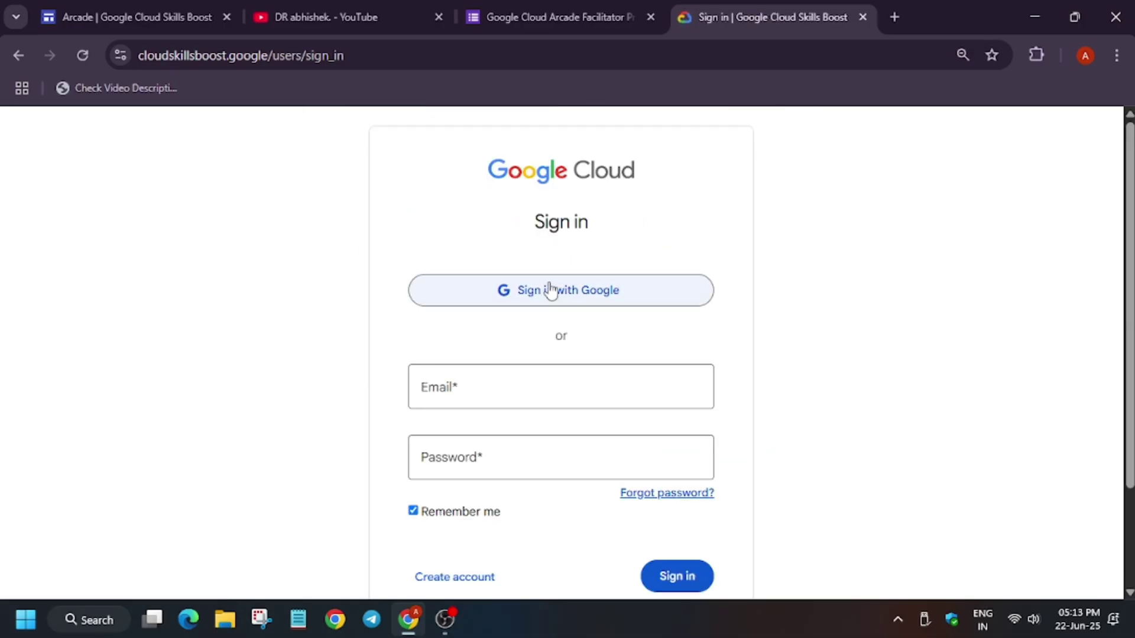
left_click(551, 290)
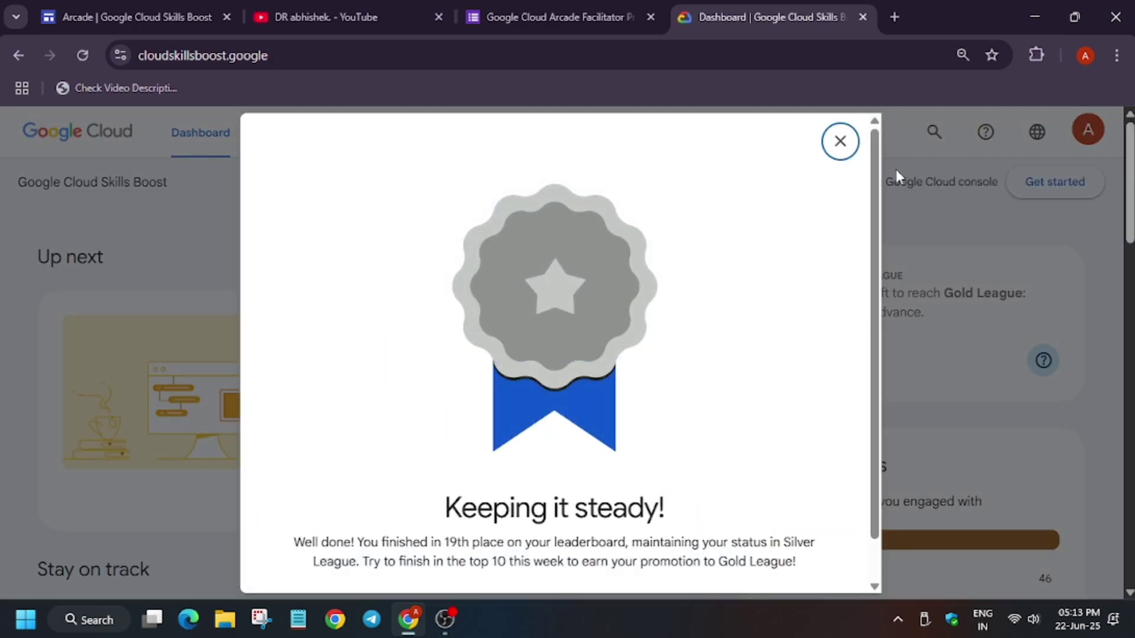
Step: Dismiss the league popup and turn on 'Make profile public' in account Settings
left_click(839, 142)
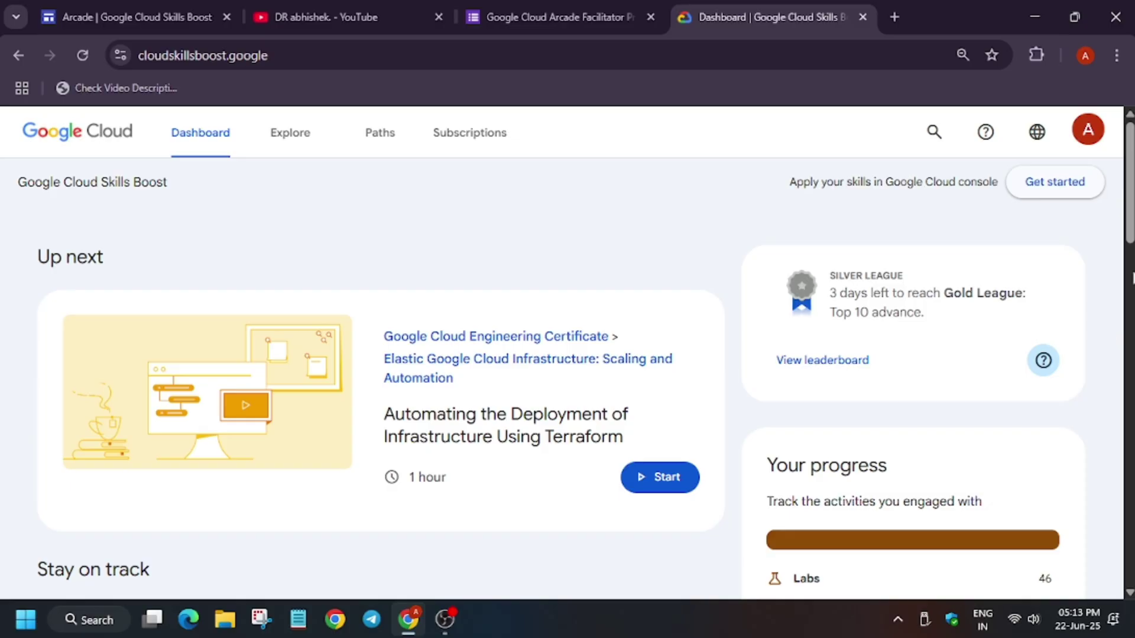
left_click(1090, 135)
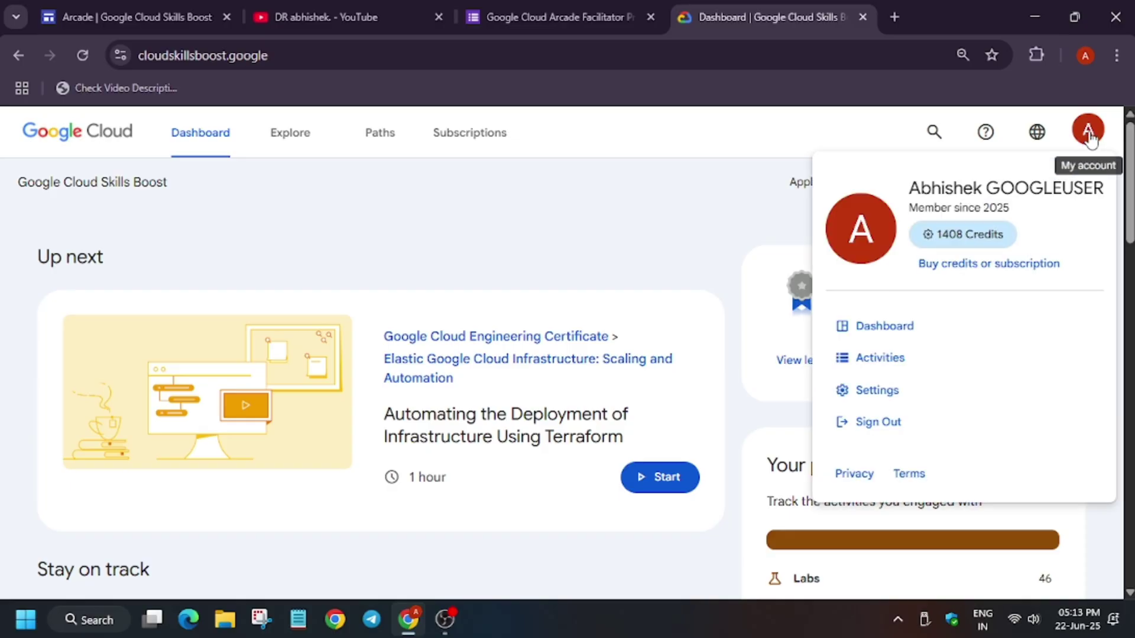
left_click(867, 391)
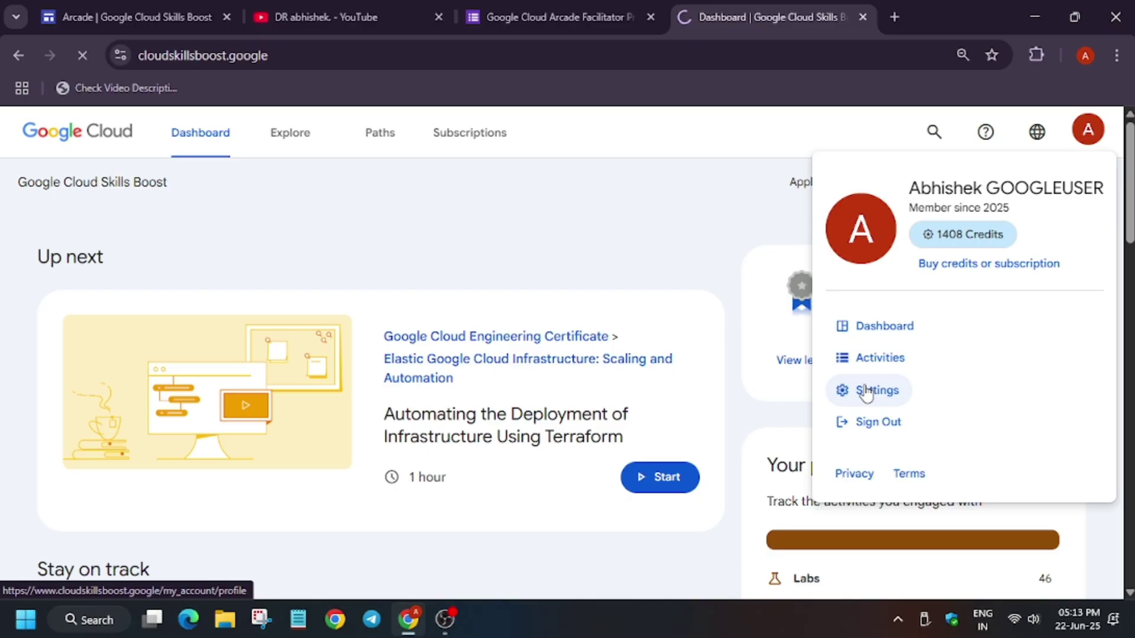
scroll(866, 374, "down", 5)
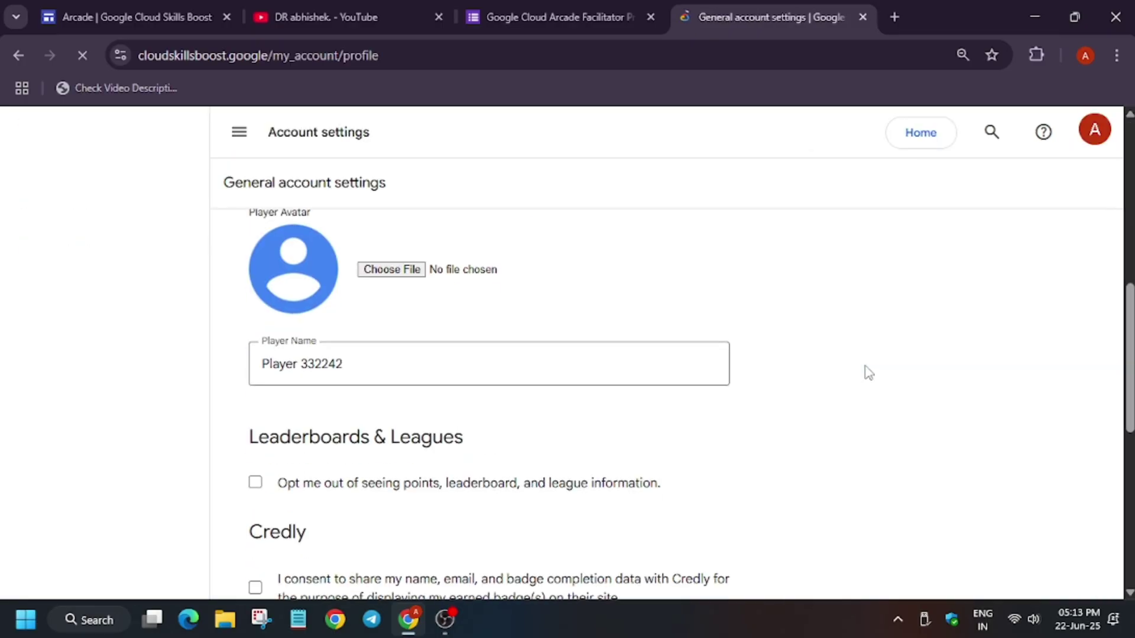
scroll(869, 372, "down", 5)
left_click(255, 491)
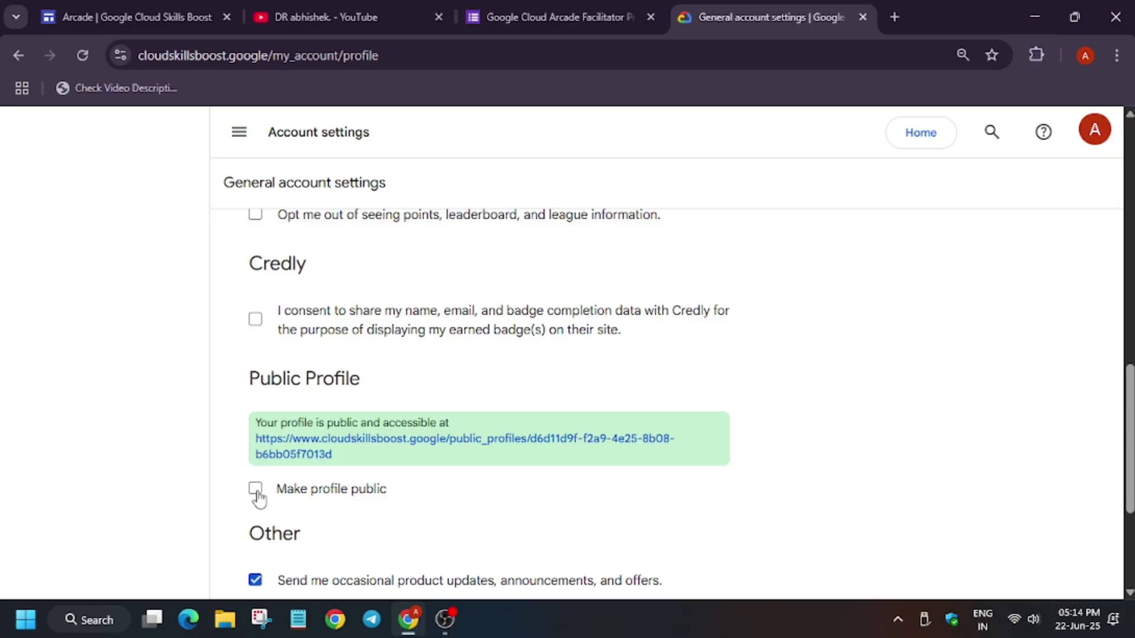
left_click(258, 496)
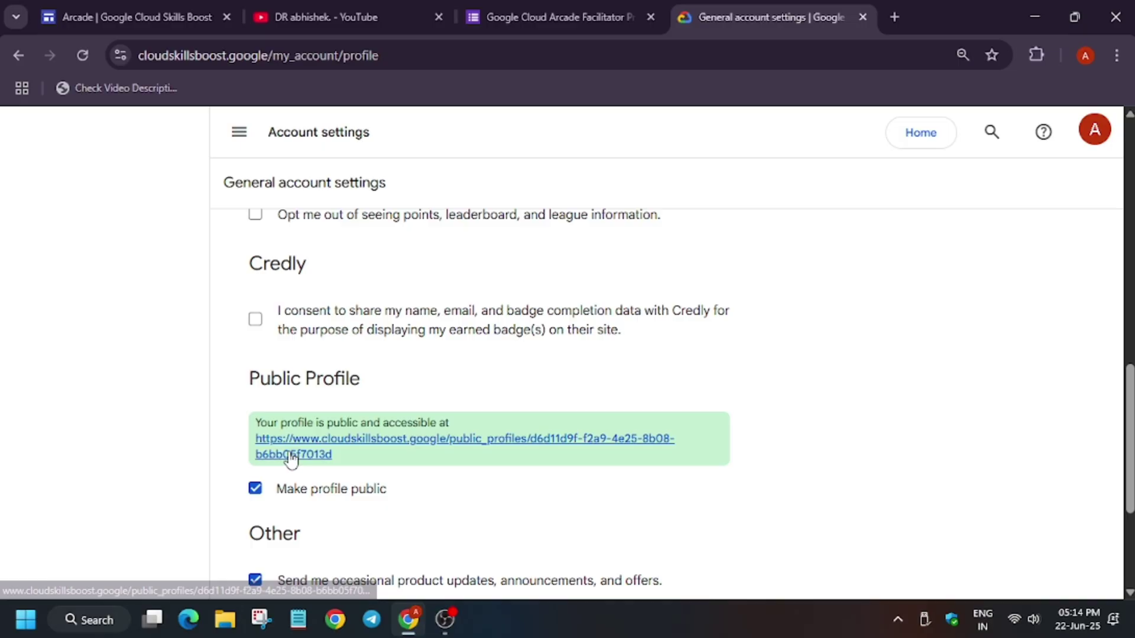
Step: Open the public profile link in a new tab
right_click(315, 447)
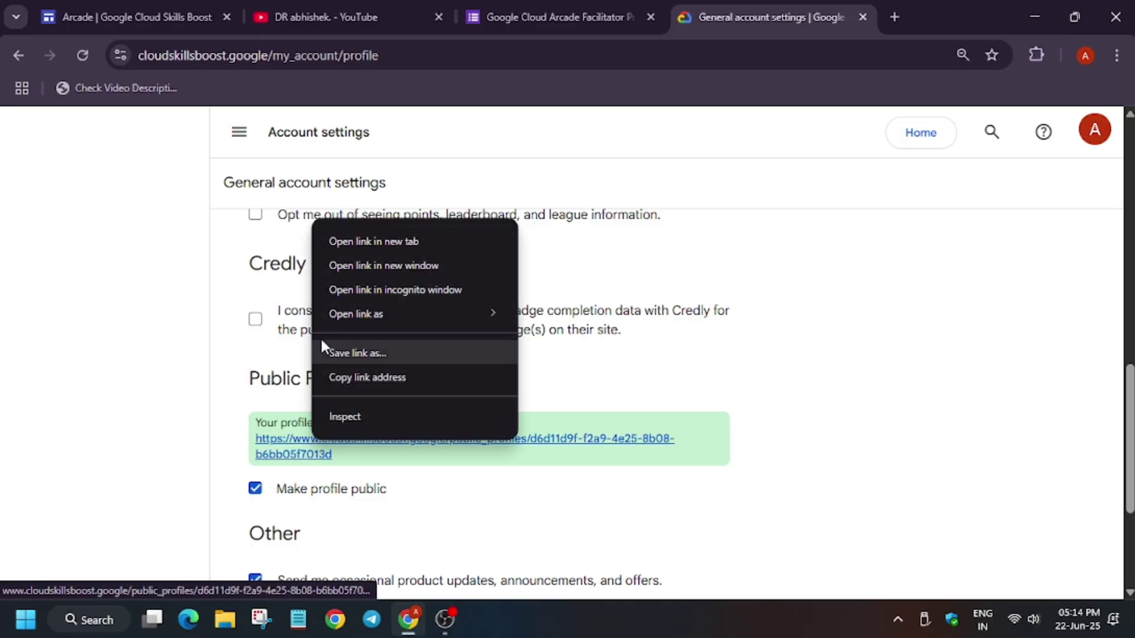
left_click(364, 232)
scroll(554, 427, "down", 4)
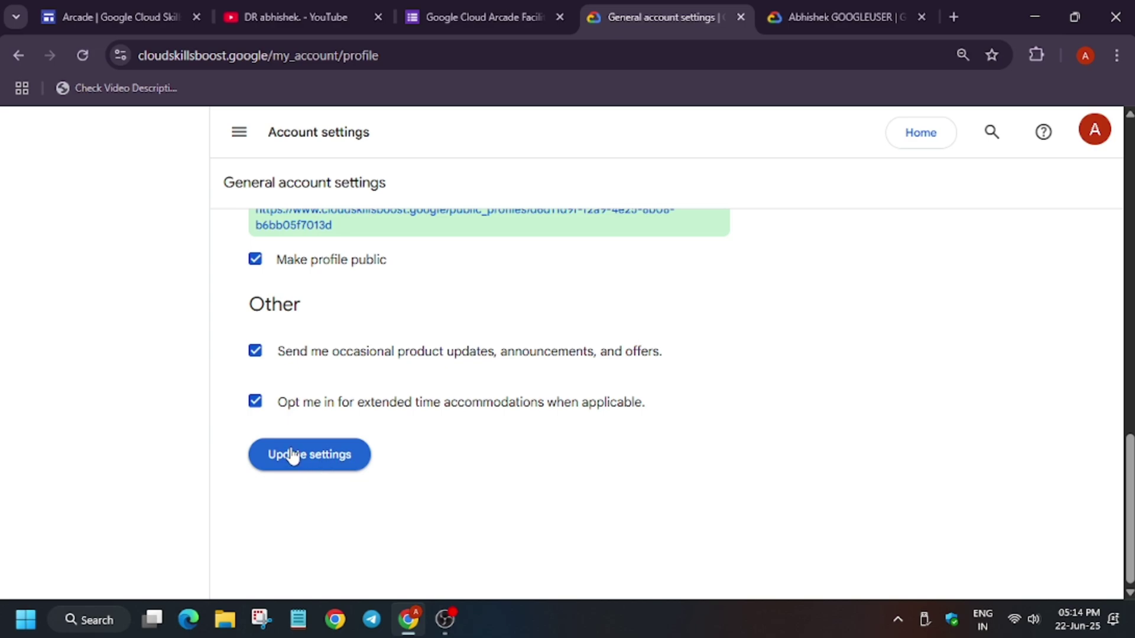
scroll(292, 455, "up", 3)
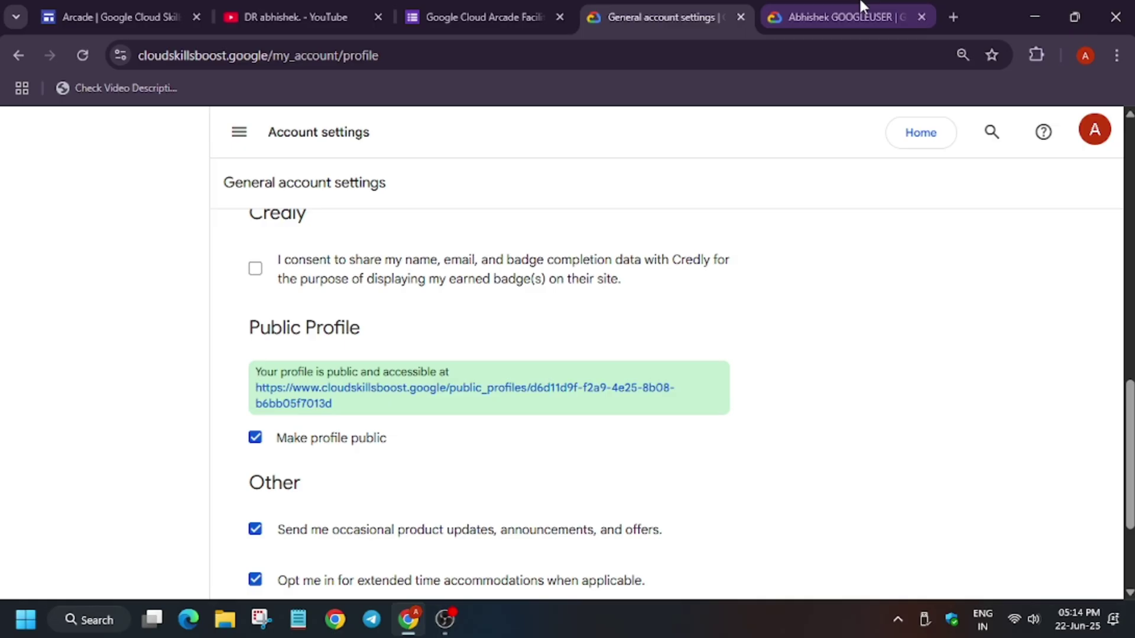
Step: Move the public profile tab beside the form tab and show the 7740-point profile
left_click(807, 9)
left_click_drag(807, 5, 638, 5)
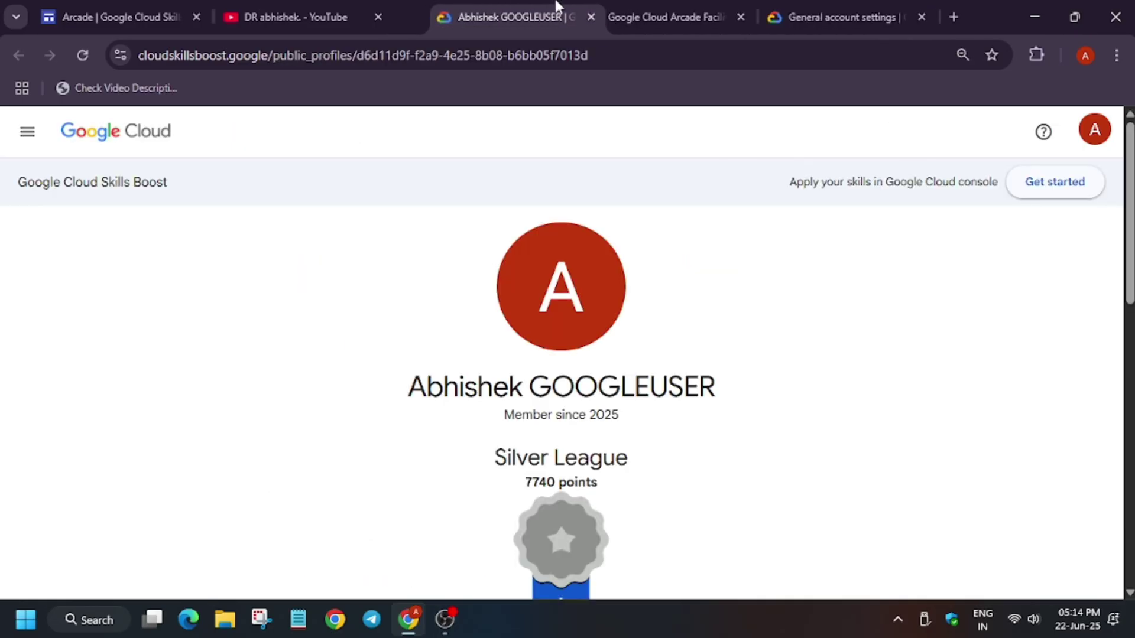
left_click(482, 7)
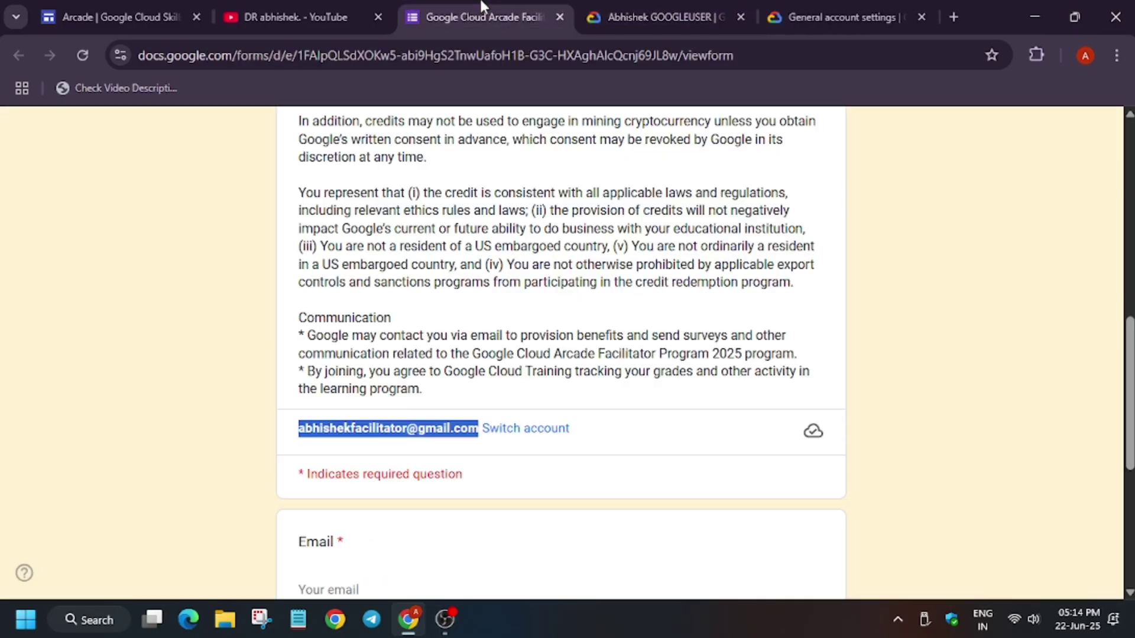
scroll(438, 278, "down", 3)
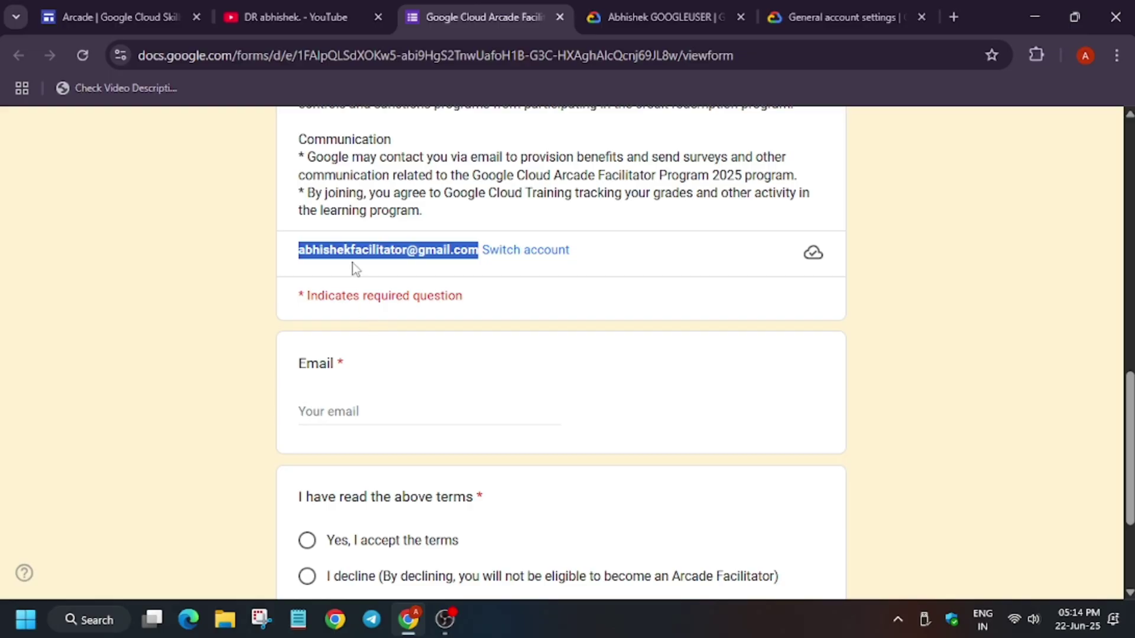
left_click(698, 17)
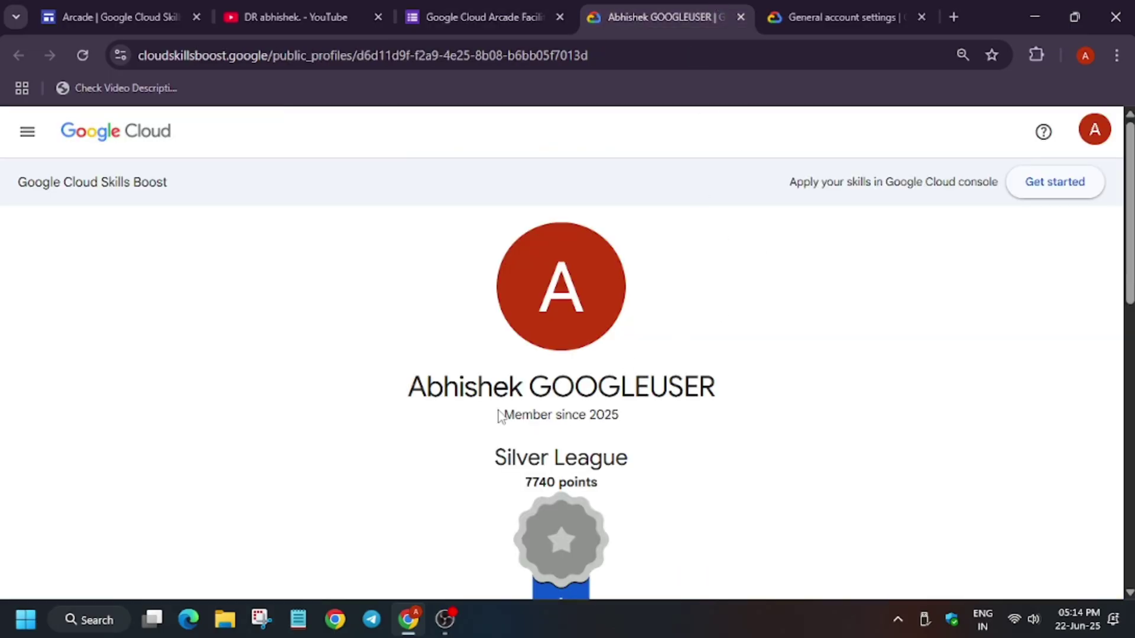
Step: Paste the email, accept the terms, and advance to the form's Full Name page
left_click(426, 13)
left_click(373, 414)
key("ctrl+v")
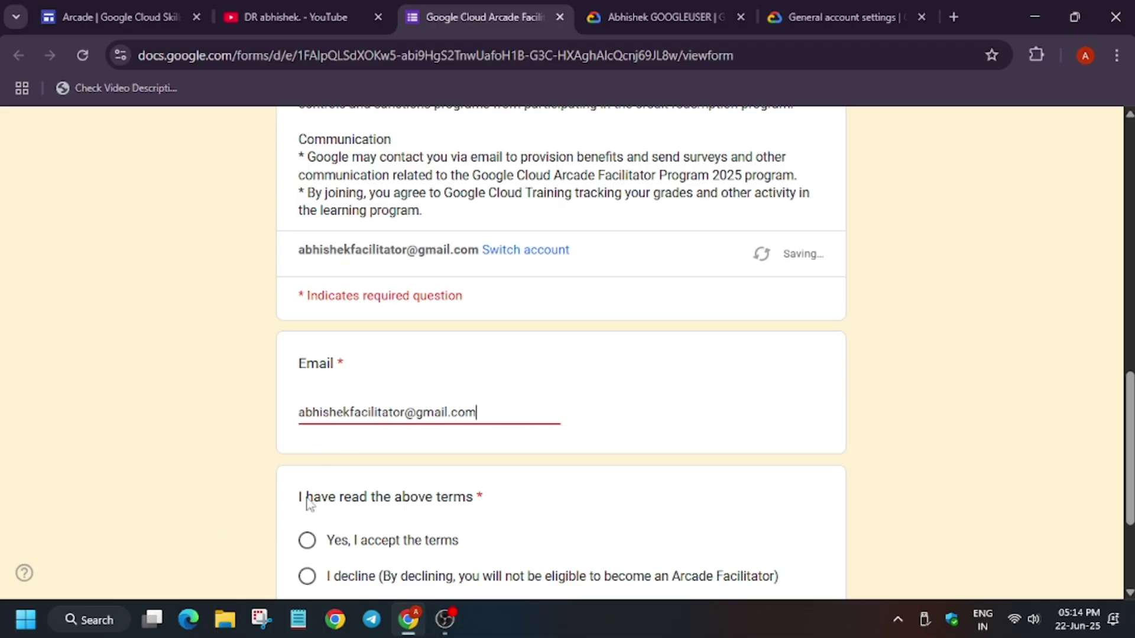
left_click(308, 541)
scroll(358, 529, "down", 2)
scroll(362, 468, "down", 2)
left_click(328, 467)
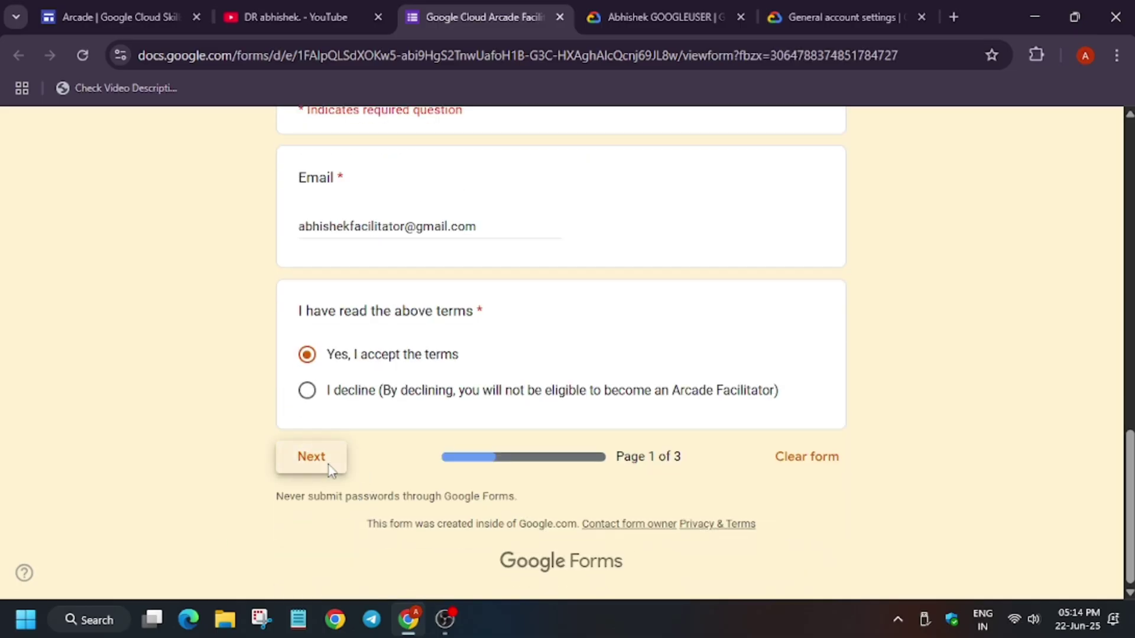
scroll(331, 470, "down", 4)
scroll(331, 470, "down", 3)
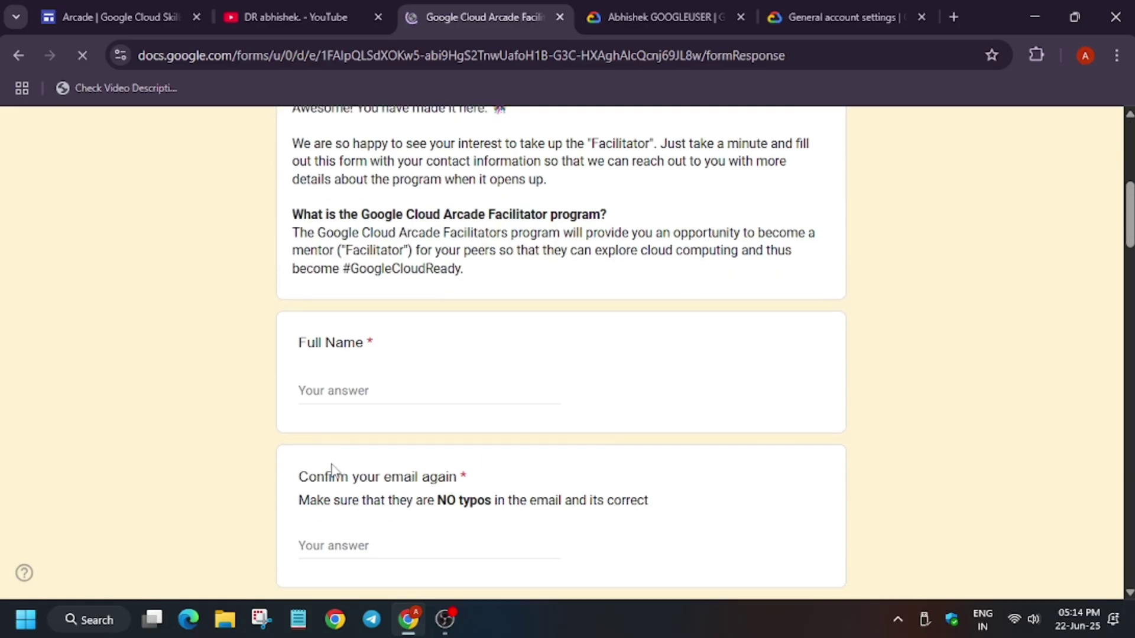
triple_click(325, 340)
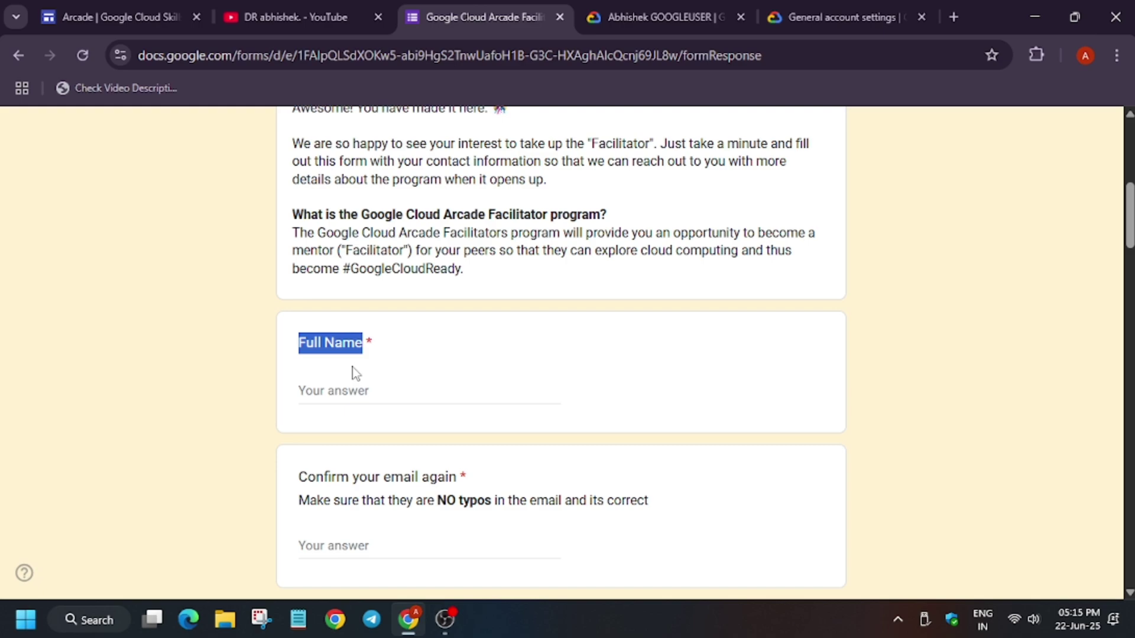
left_click(349, 388)
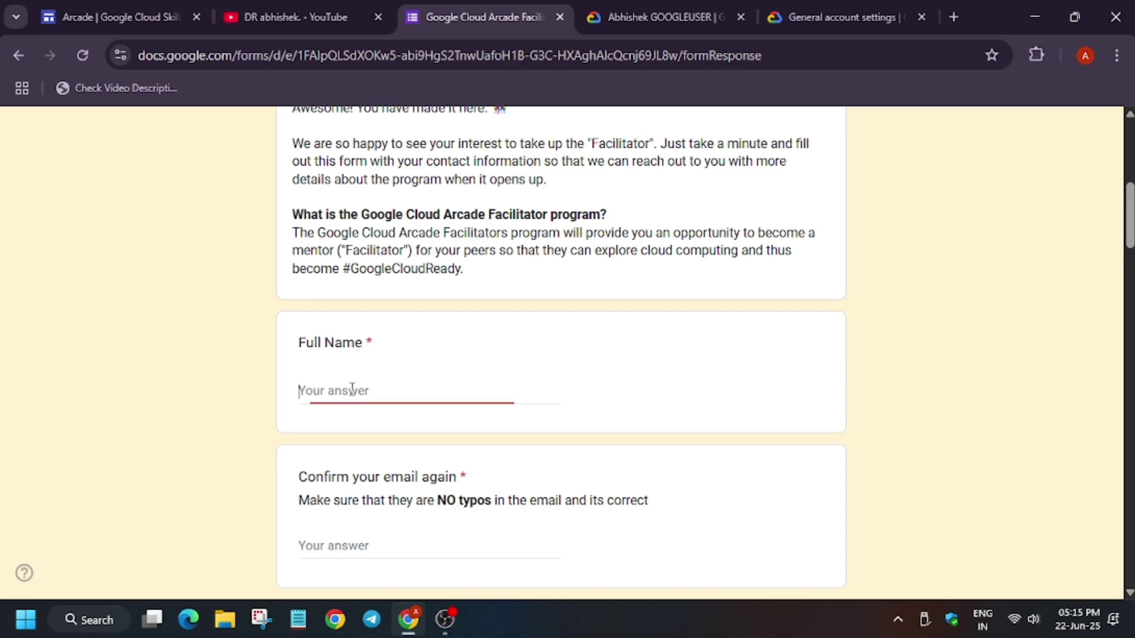
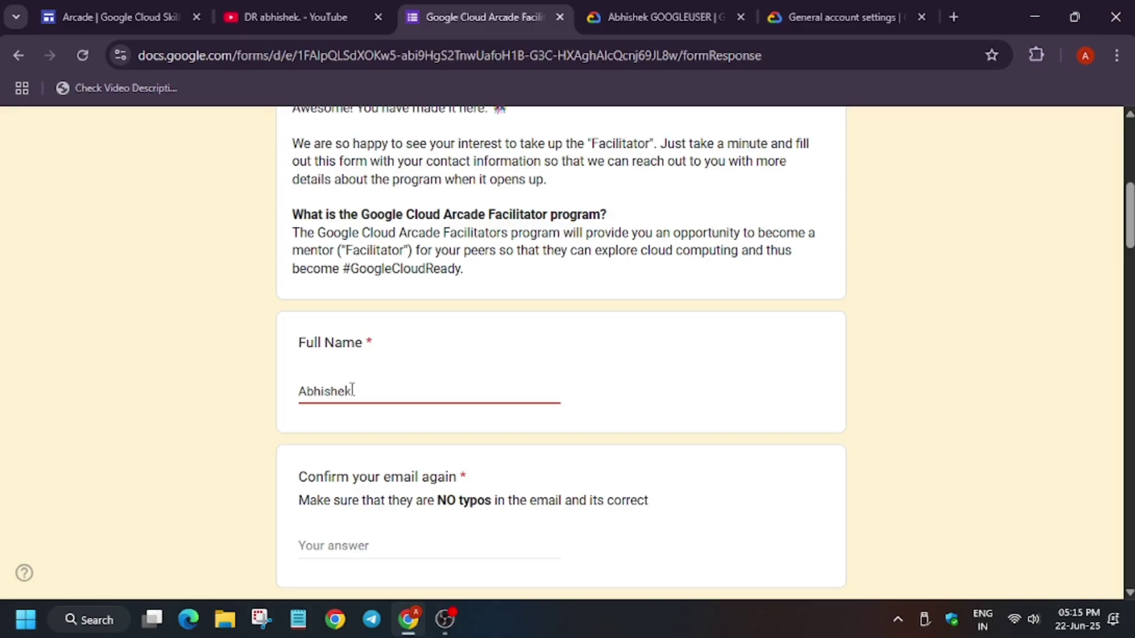
scroll(348, 437, "down", 3)
left_click(382, 368)
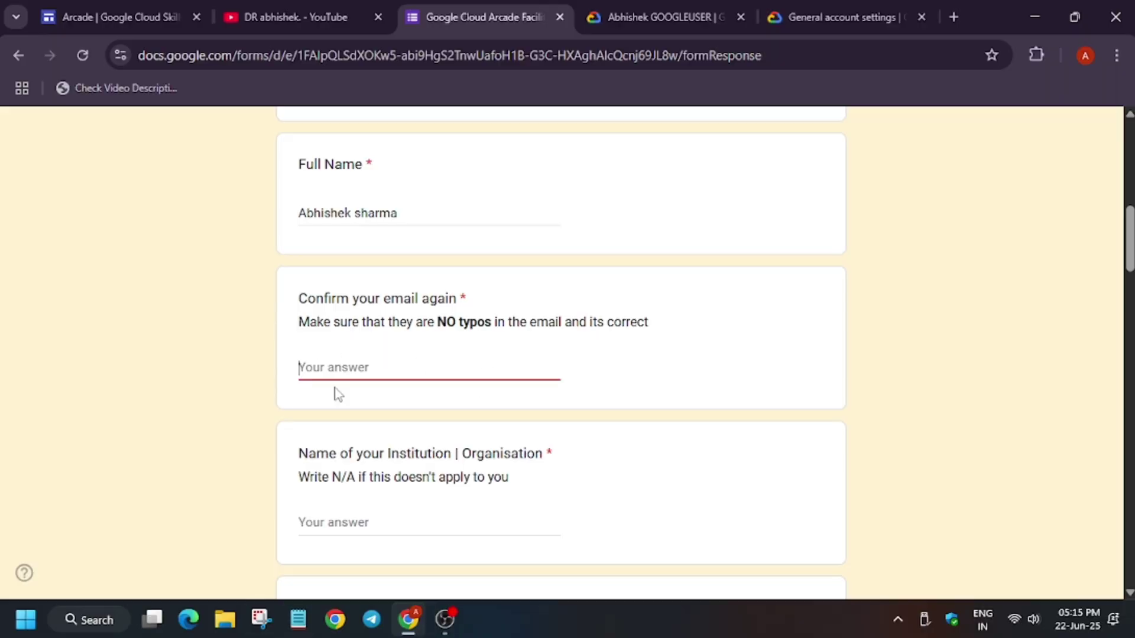
scroll(338, 394, "up", 6)
scroll(305, 235, "up", 3)
Step: Fill the confirm-email field, then type 'EY' as organisation and backspace it
left_click_drag(299, 310, 481, 314)
scroll(393, 360, "down", 6)
scroll(386, 360, "down", 2)
left_click(377, 363)
scroll(367, 440, "down", 2)
left_click(307, 441)
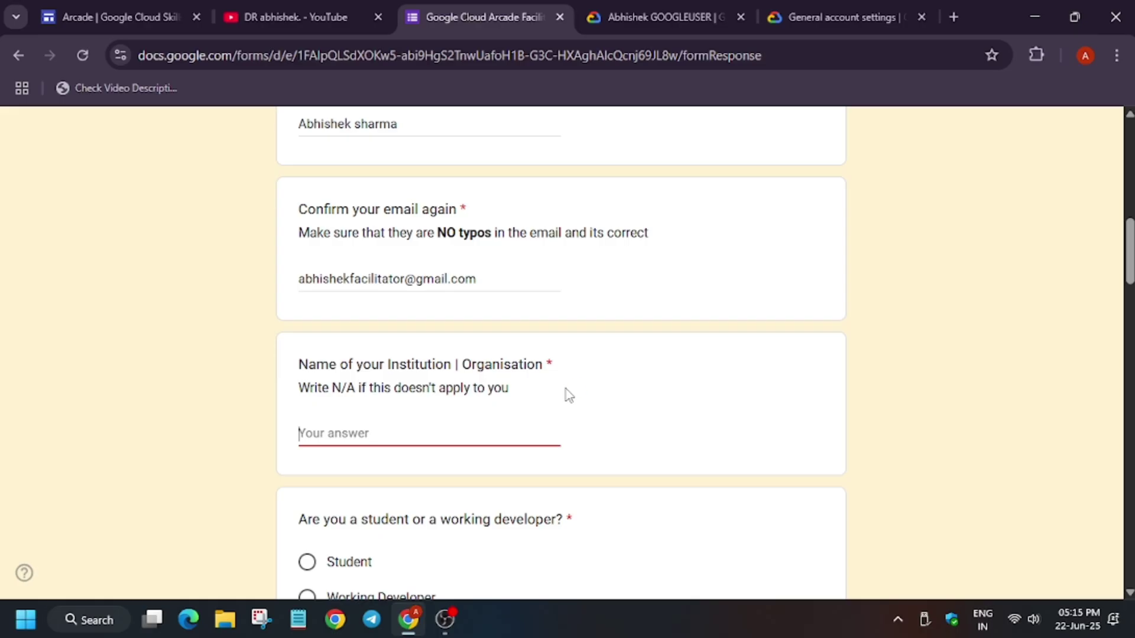
type("EY")
key("BackSpace")
key("BackSpace")
scroll(547, 390, "down", 4)
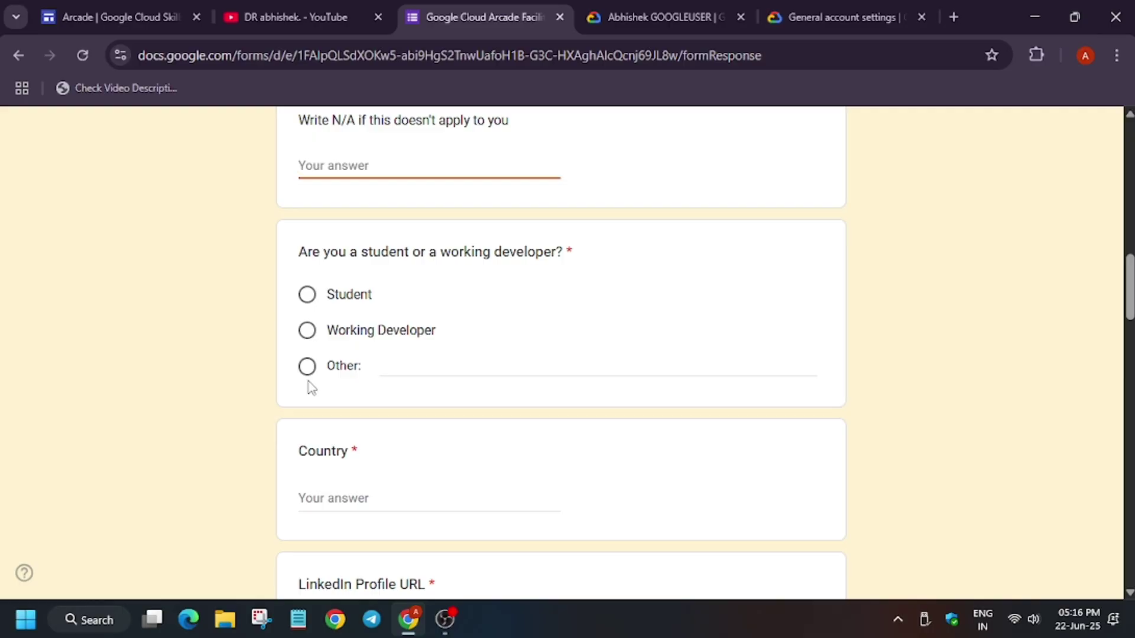
scroll(302, 388, "down", 1)
scroll(330, 438, "down", 1)
scroll(331, 448, "down", 2)
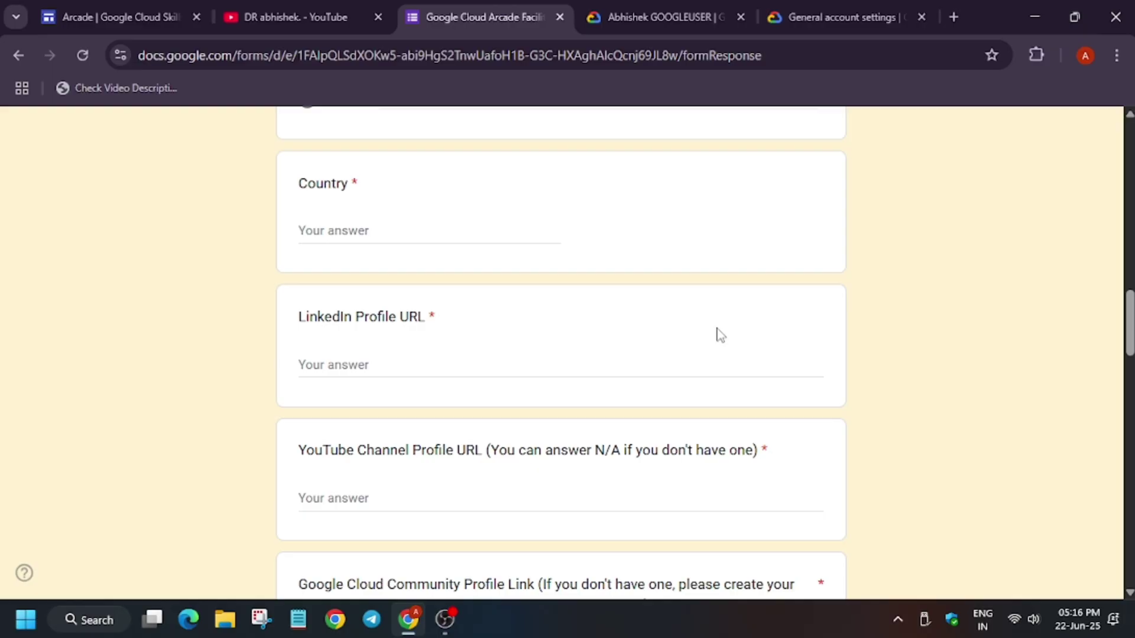
left_click(956, 7)
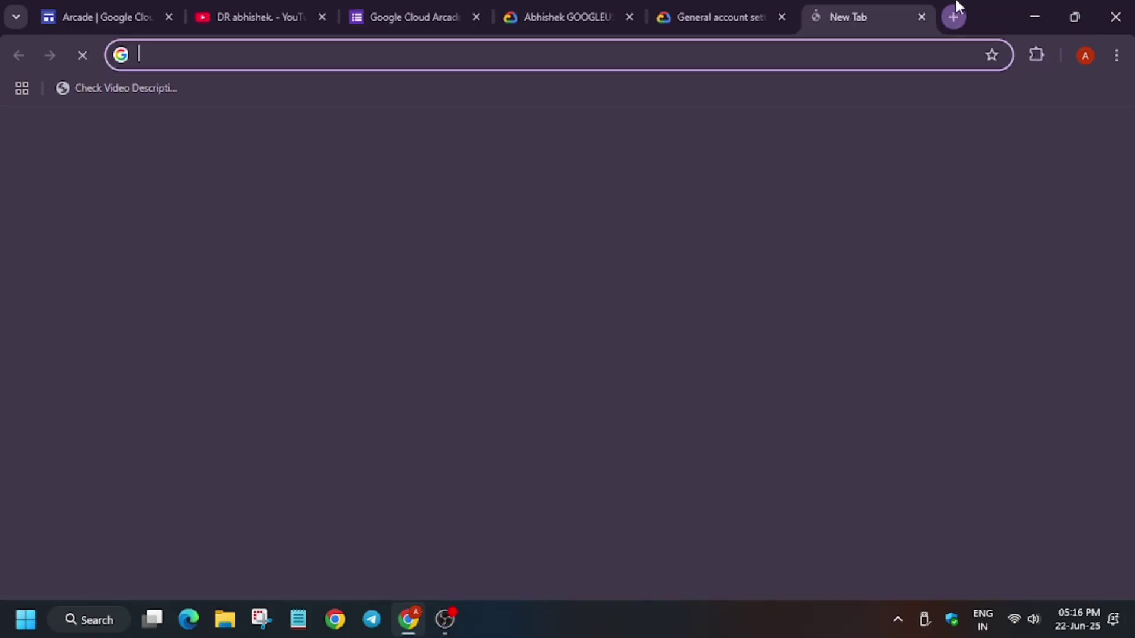
left_click(547, 12)
left_click(414, 12)
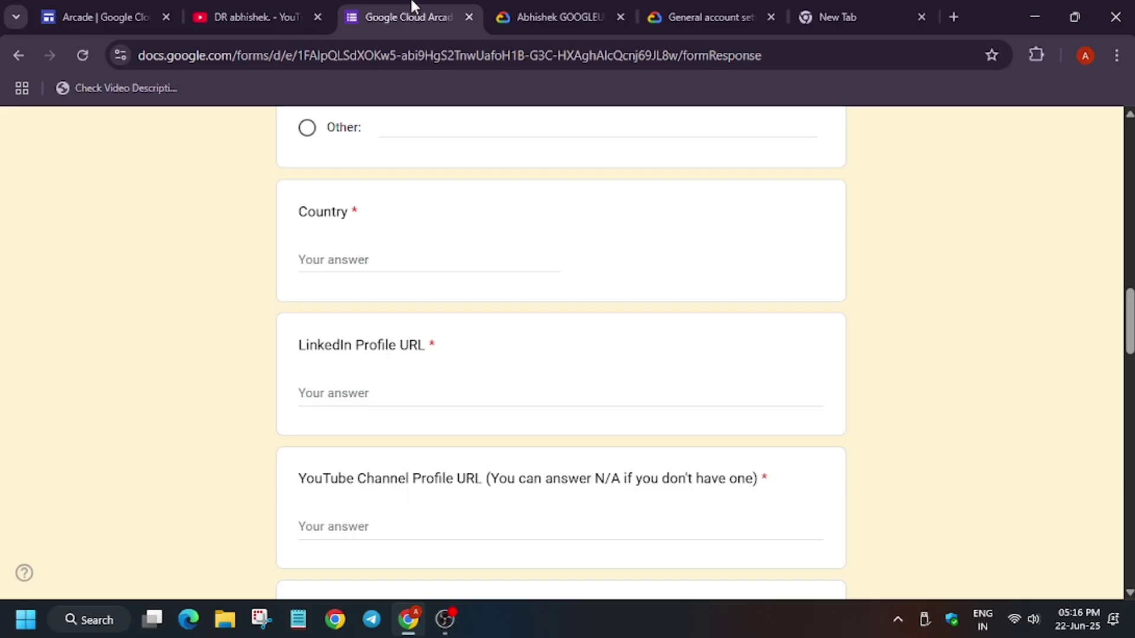
scroll(404, 386, "down", 3)
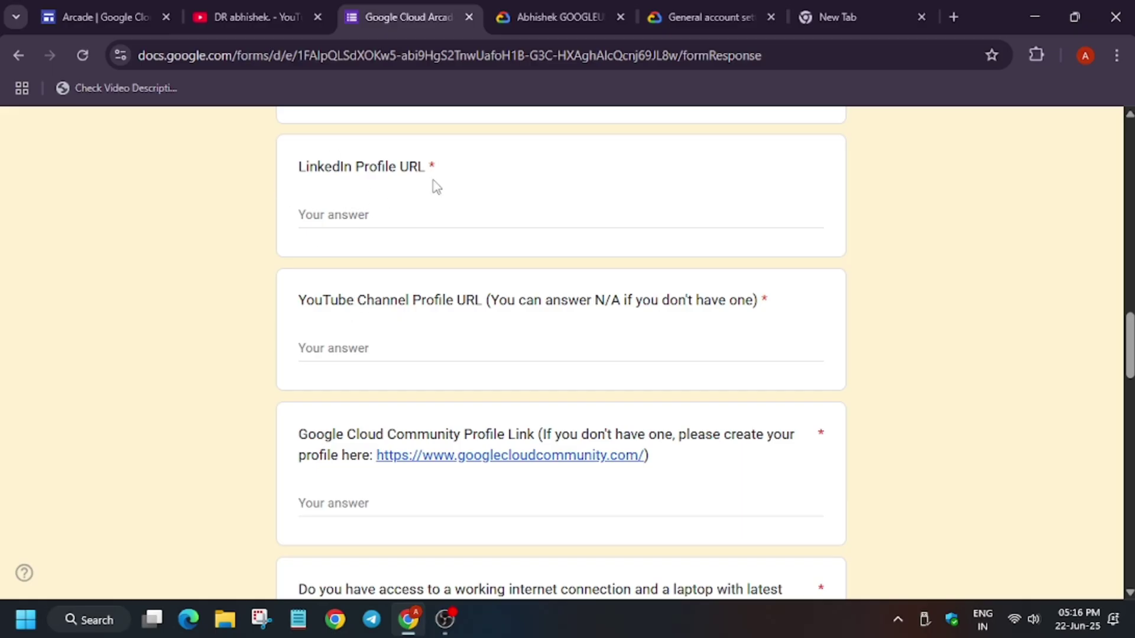
scroll(473, 327, "down", 3)
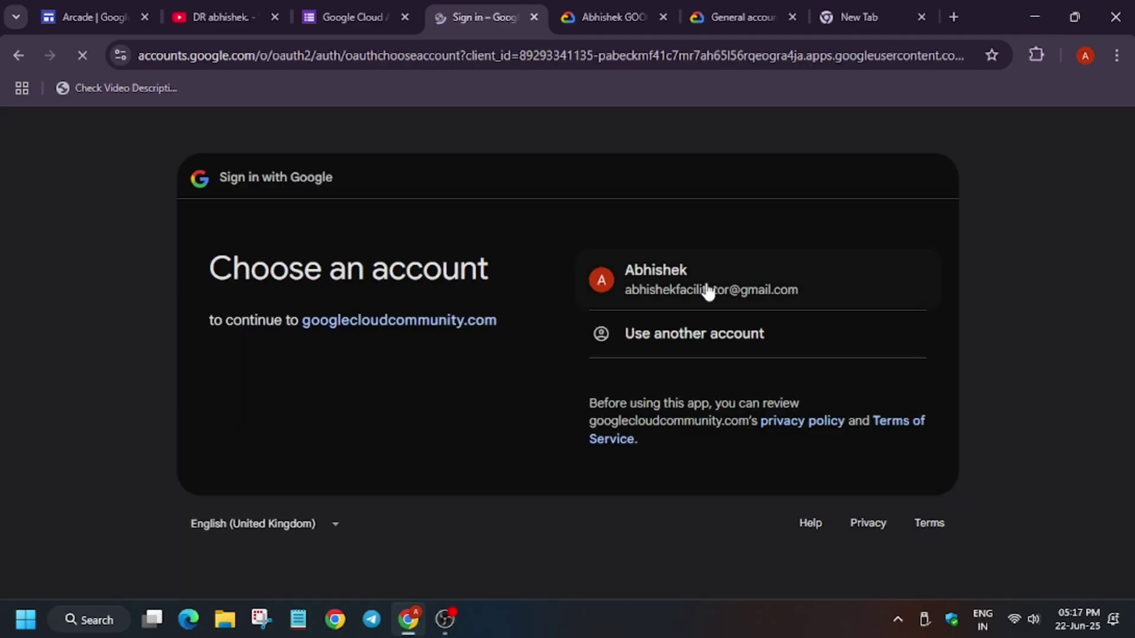
left_click(694, 298)
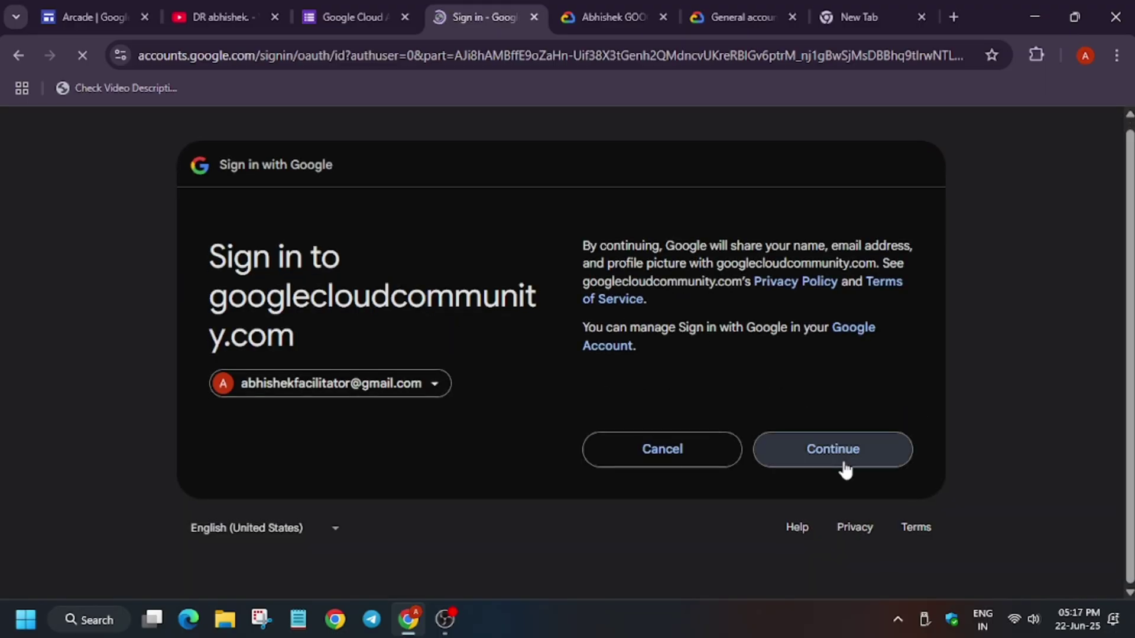
left_click(844, 467)
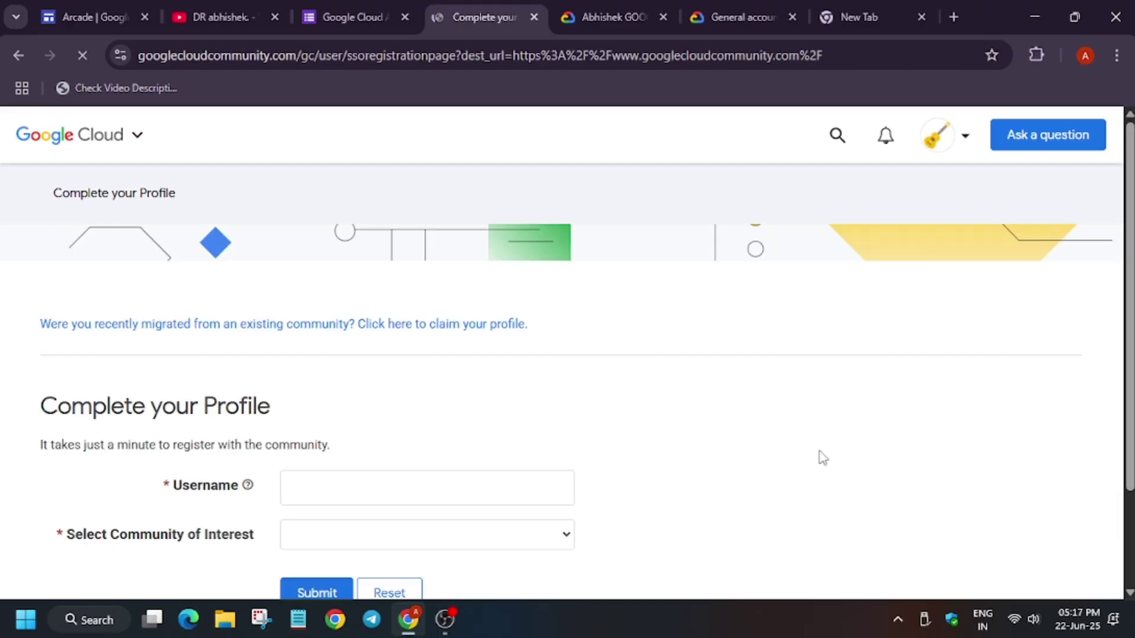
scroll(739, 452, "down", 1)
type("abhis1521")
left_click(456, 443)
left_click(386, 494)
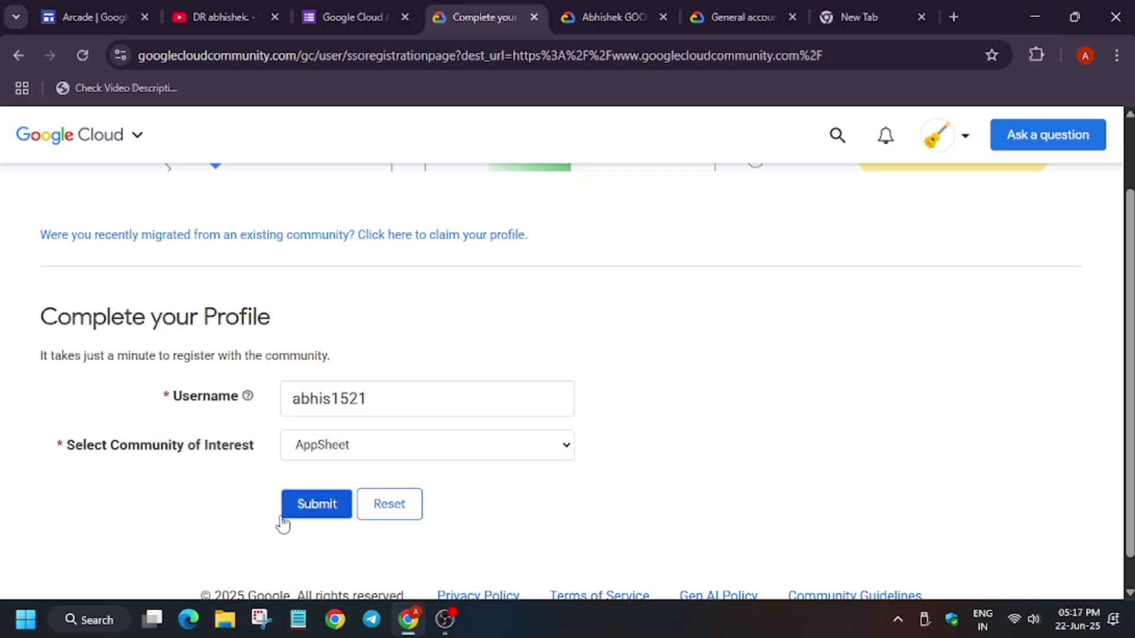
left_click(314, 507)
Step: Take the new community profile page's address to the form's Community profile question
left_click(1048, 145)
left_click(996, 178)
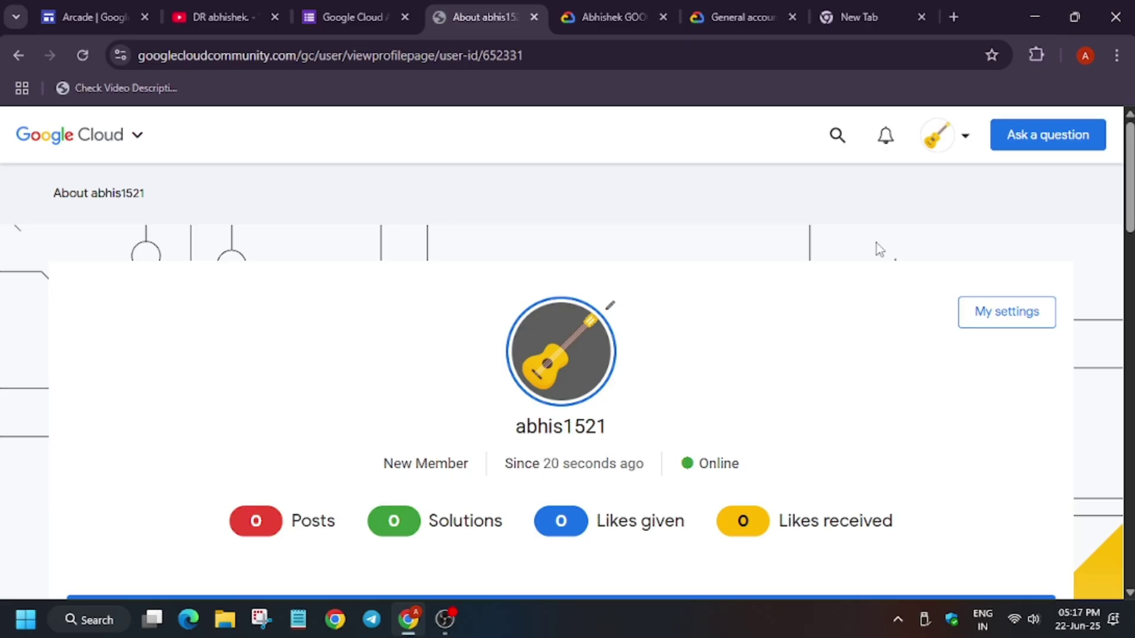
left_click(562, 55)
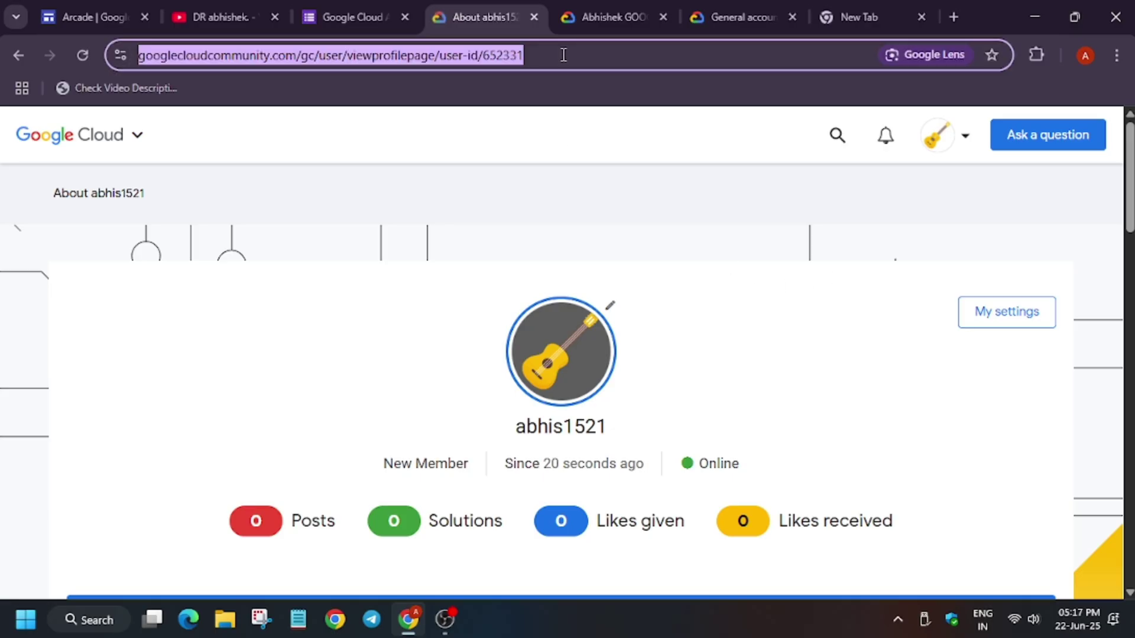
left_click(328, 18)
left_click(376, 324)
Step: Paste the community profile URL and answer Yes to internet and laptop access
key("ctrl+v")
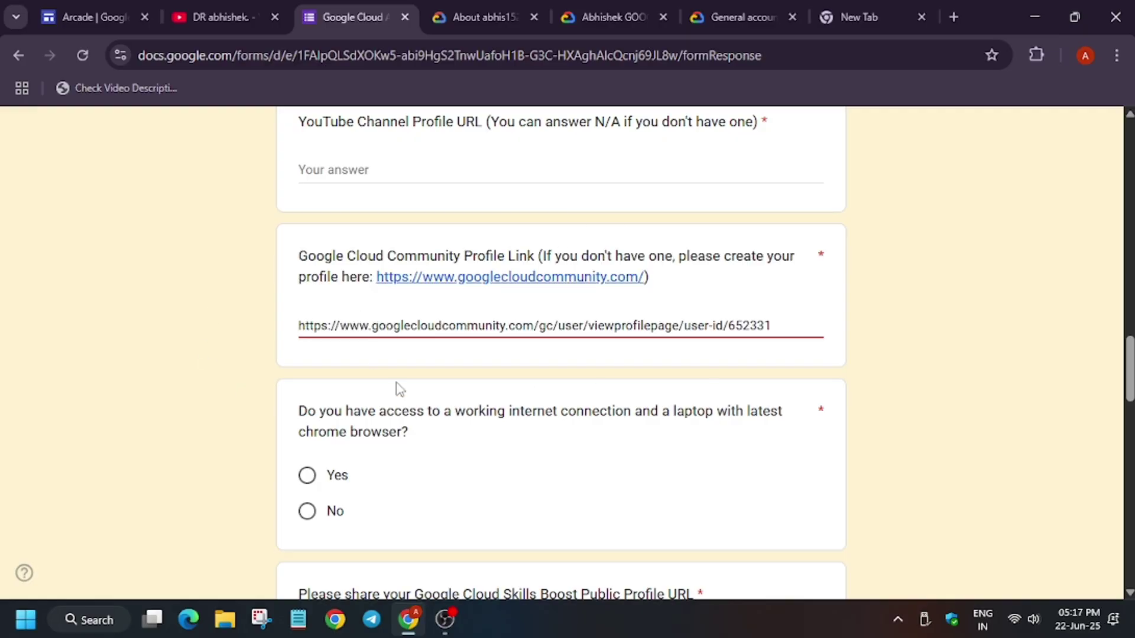
scroll(492, 431, "down", 1)
scroll(492, 431, "down", 1)
scroll(491, 431, "down", 1)
left_click(325, 207)
double_click(335, 146)
triple_click(337, 152)
scroll(336, 160, "down", 1)
Step: Paste the Skills Boost public profile URL into the form's Skills Boost question
left_click(600, 6)
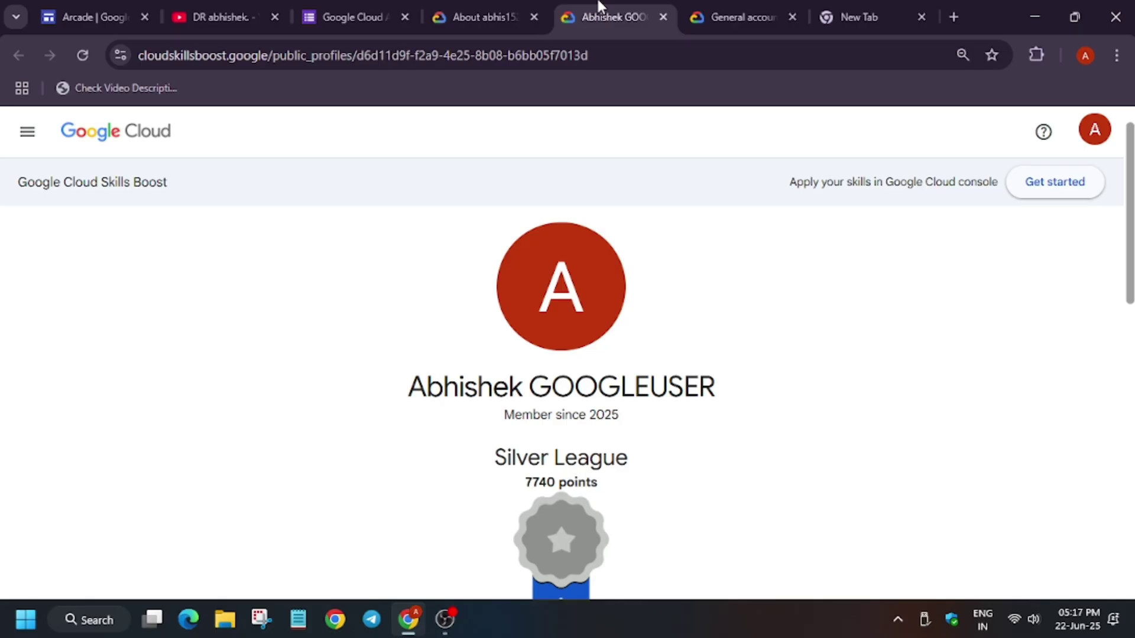
left_click(736, 18)
left_click(1095, 129)
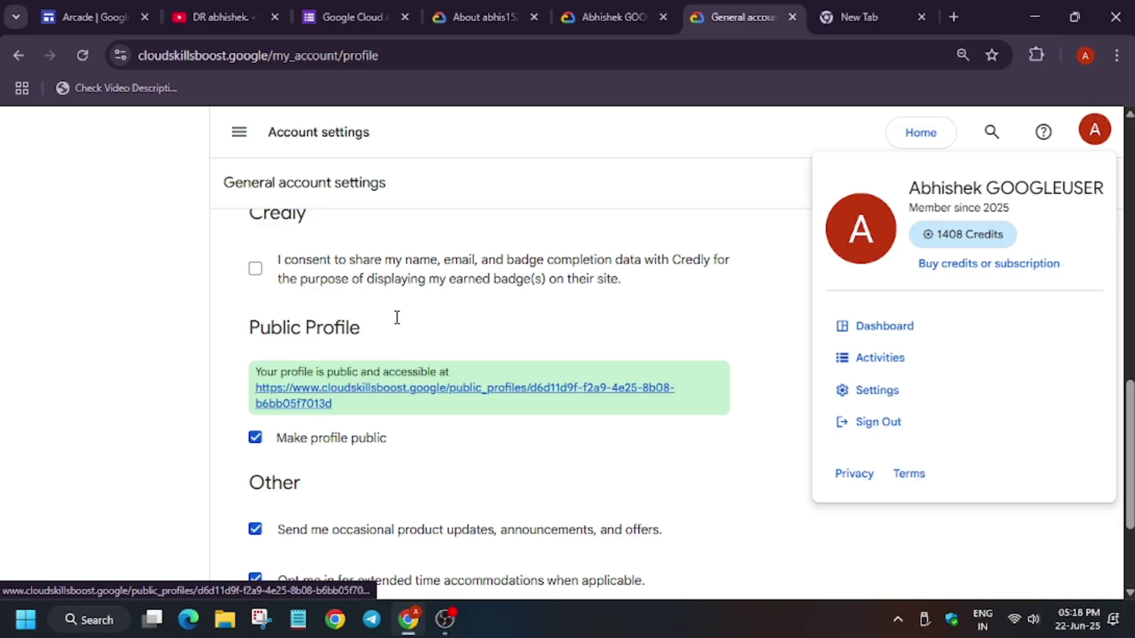
left_click(621, 14)
left_click(614, 57)
left_click(353, 17)
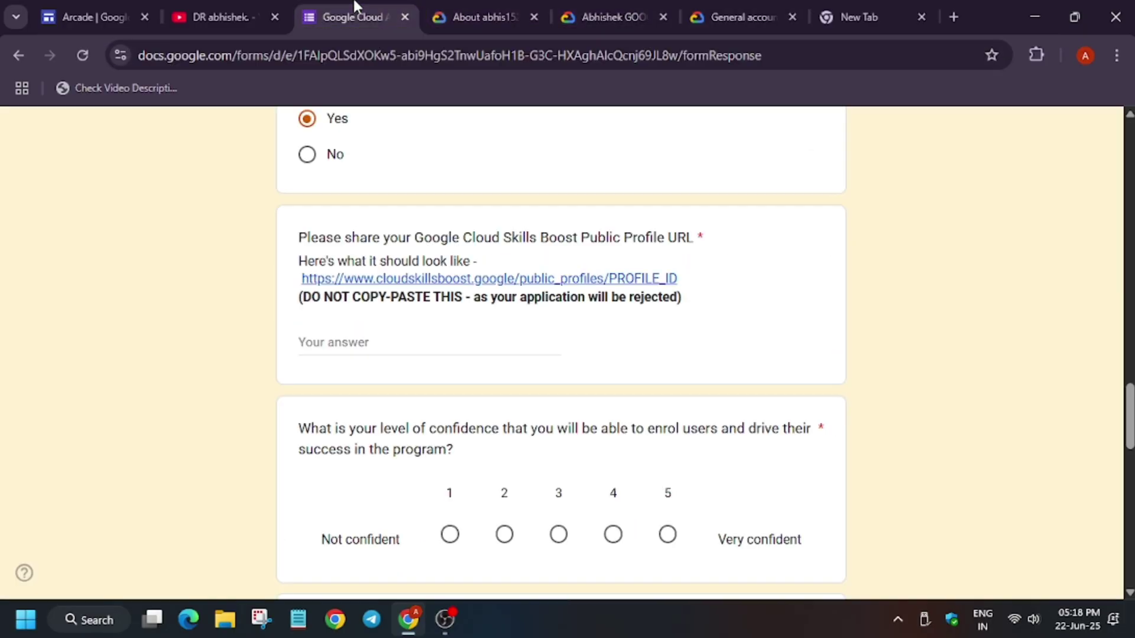
left_click(424, 342)
key("ctrl+v")
Step: Rate enrolment confidence and Cloud expertise both 5
scroll(433, 355, "down", 5)
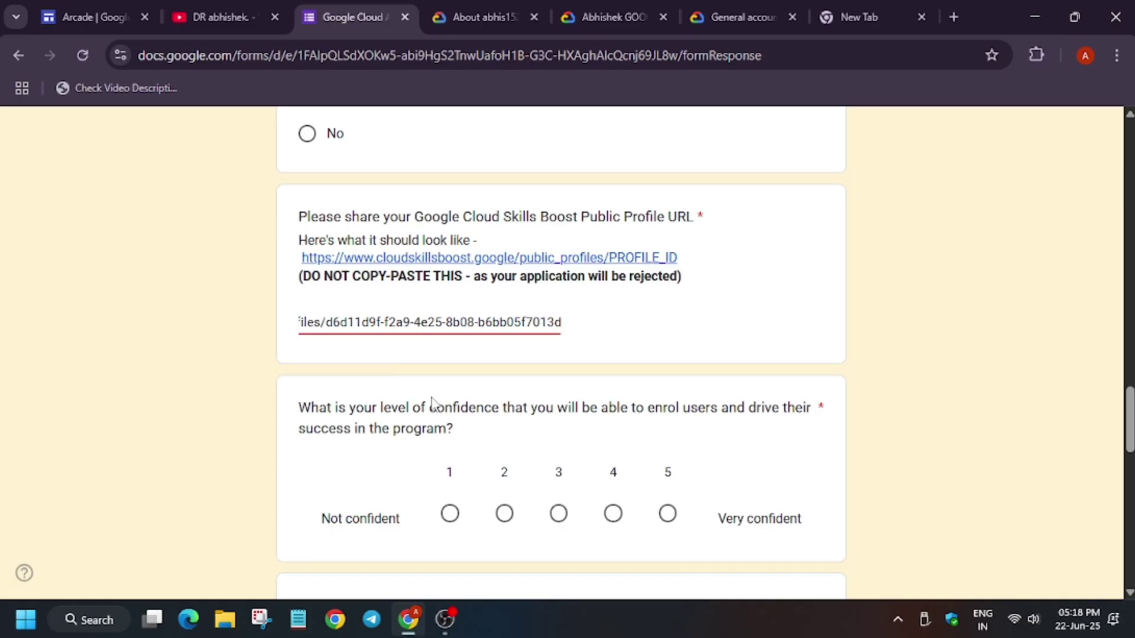
left_click(669, 268)
left_click(672, 444)
scroll(672, 444, "down", 5)
mouse_move(298, 268)
left_mouse_down()
mouse_move(473, 466)
mouse_move(668, 576)
left_mouse_up()
triple_click(369, 269)
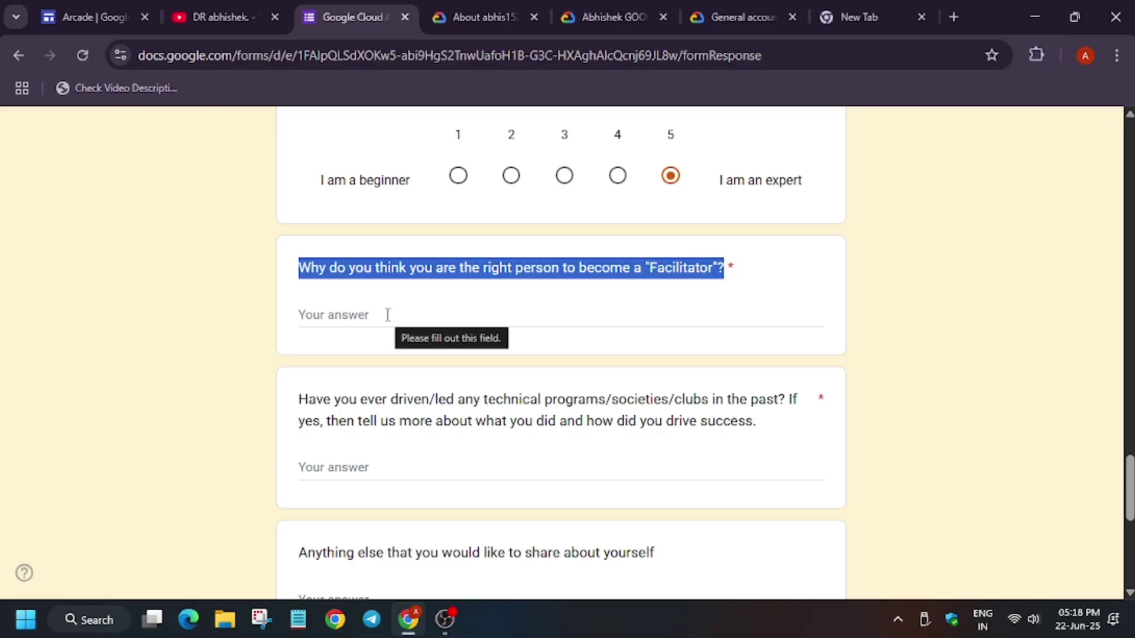
scroll(388, 315, "down", 2)
mouse_move(299, 311)
left_mouse_down()
mouse_move(357, 325)
mouse_move(804, 346)
left_mouse_up()
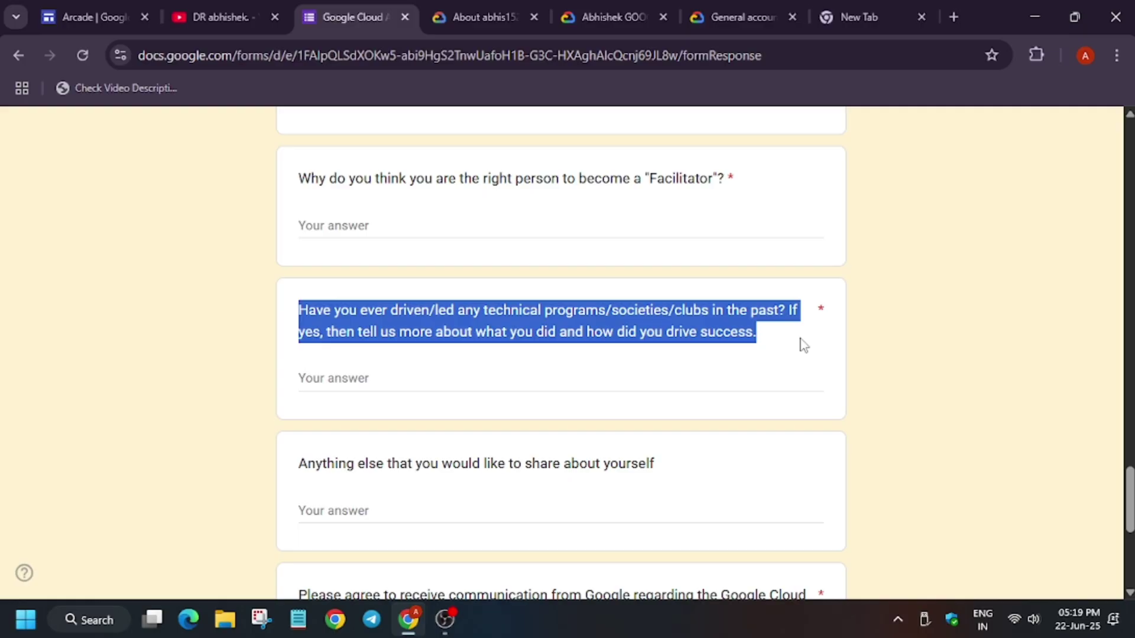
scroll(296, 444, "down", 3)
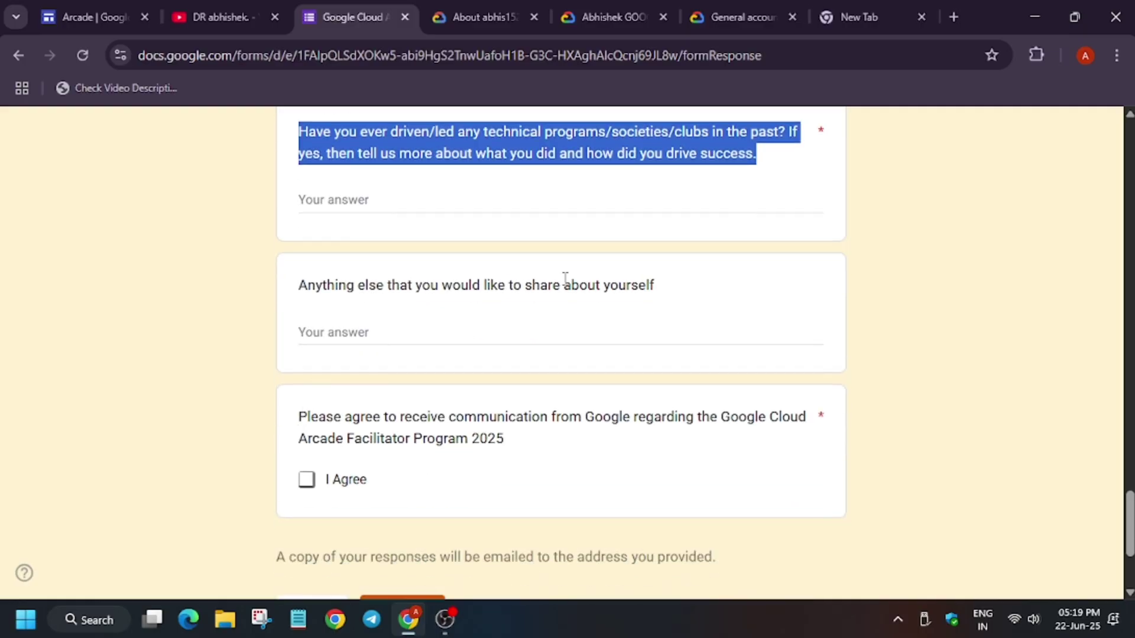
Step: Tick the I Agree checkbox to receive program communication from Google
left_click(306, 480)
scroll(680, 387, "down", 1)
scroll(678, 382, "down", 3)
Step: Scroll back to the top to check the filled full name and confirmation email answers
scroll(863, 341, "up", 8)
scroll(863, 341, "up", 7)
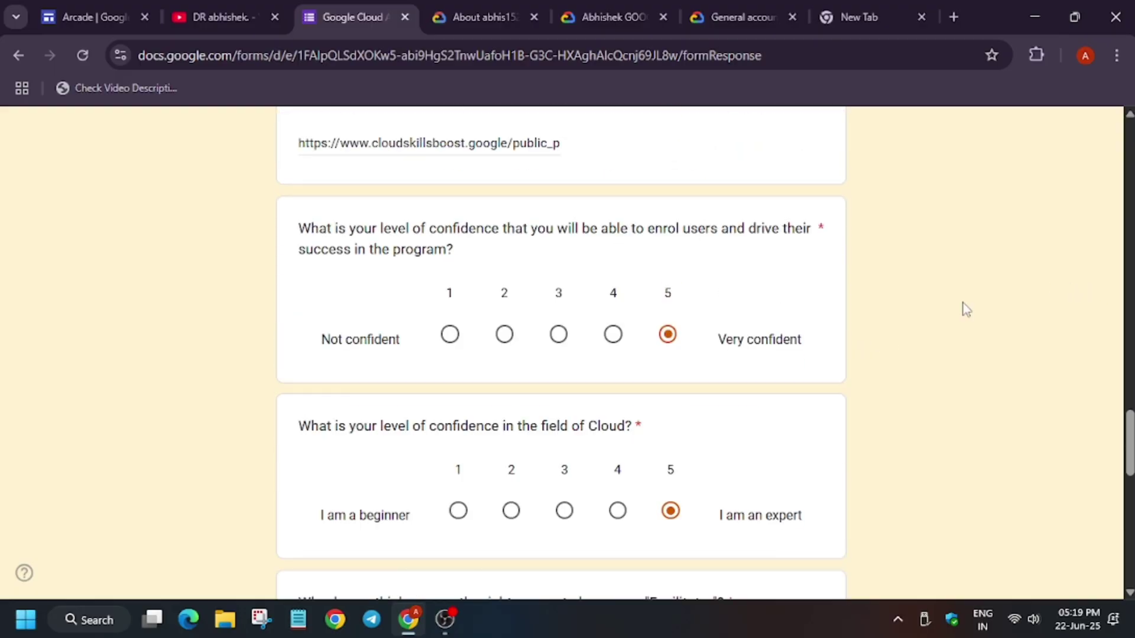
scroll(875, 340, "up", 5)
scroll(878, 340, "up", 5)
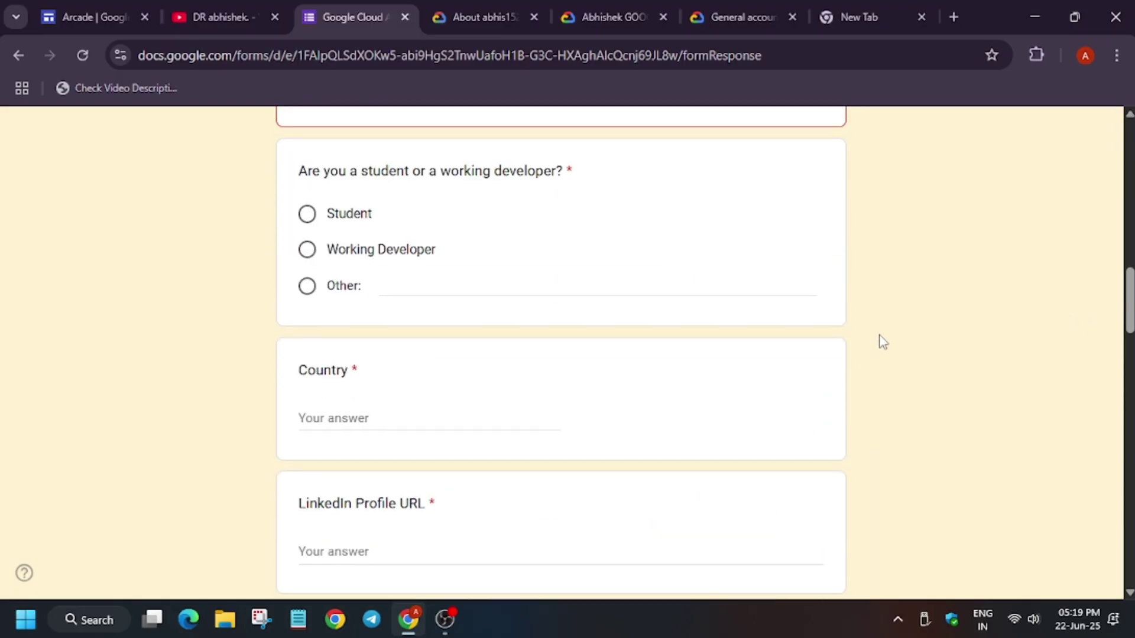
scroll(880, 339, "up", 5)
scroll(879, 338, "up", 5)
scroll(591, 408, "down", 1)
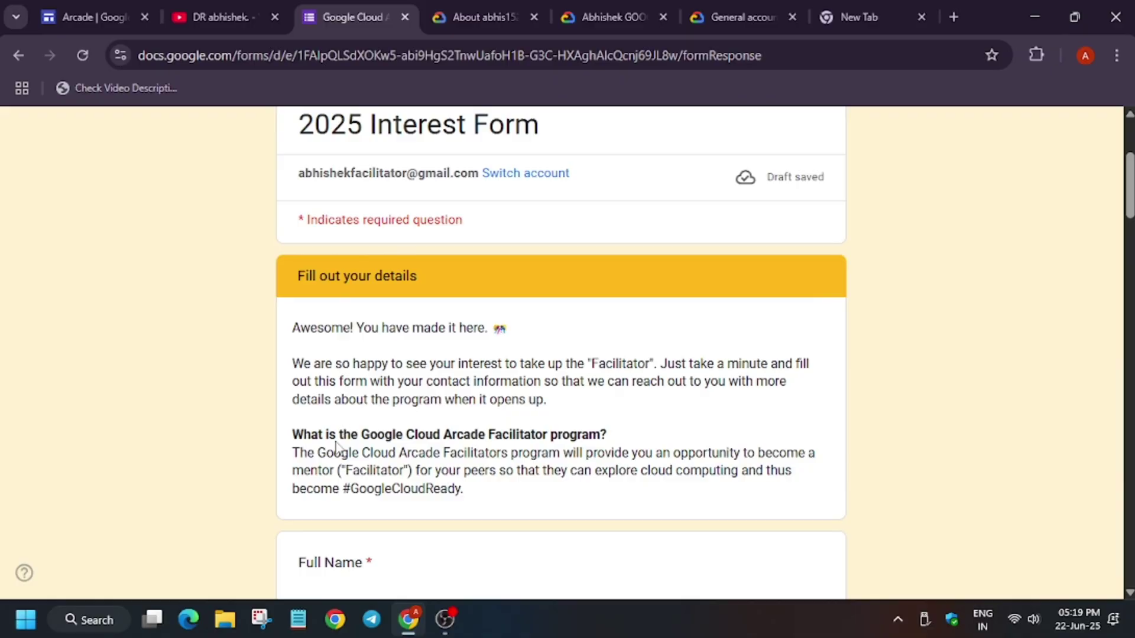
scroll(342, 430, "down", 2)
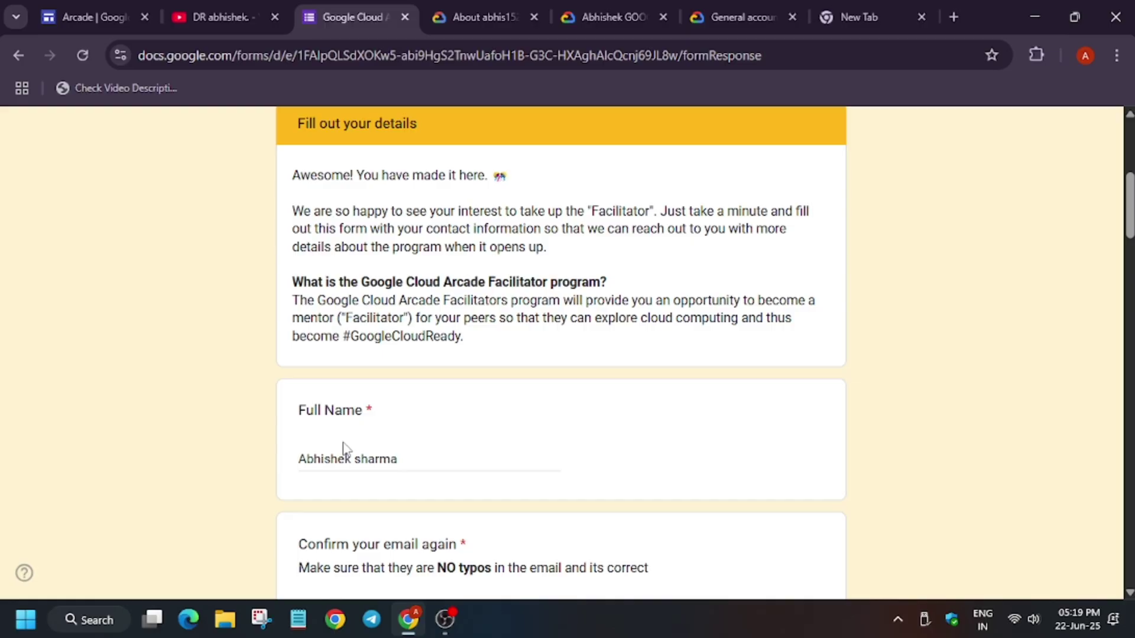
scroll(519, 401, "down", 1)
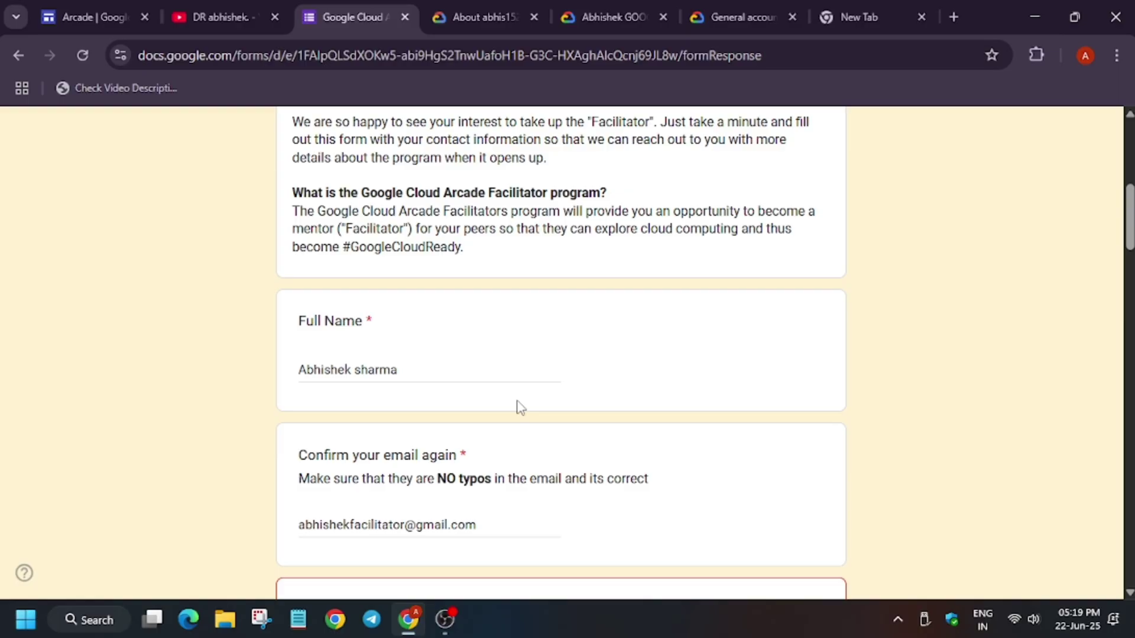